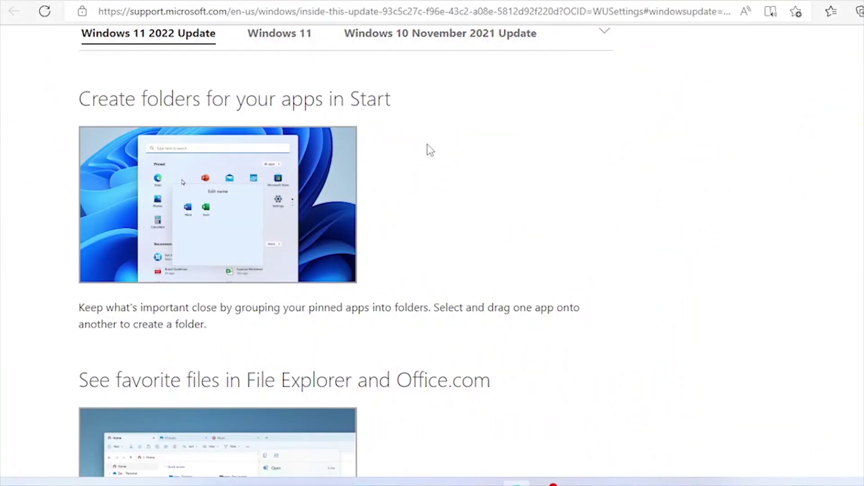
# Scroll down the Download Windows 11 page and highlight the 'Current release: Windows 11 2022 Update Version 22H2' note
pyautogui.scroll(-2, 430, 150)
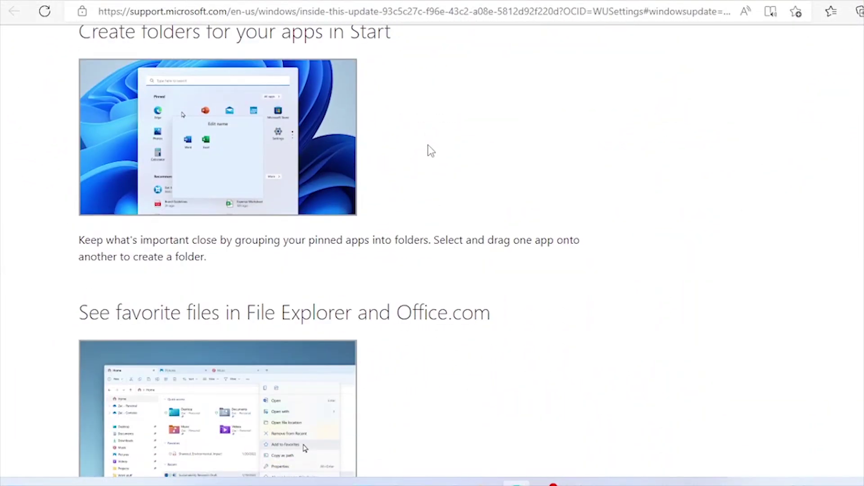
pyautogui.scroll(-3, 431, 151)
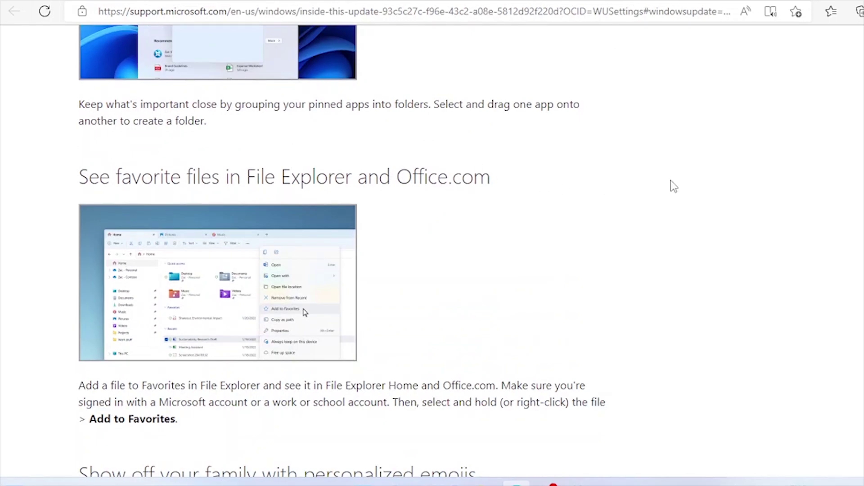
pyautogui.scroll(-6, 674, 186)
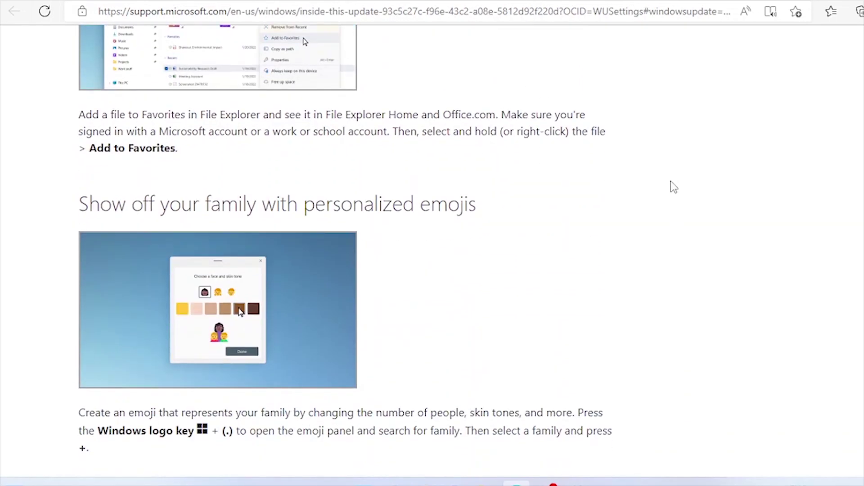
pyautogui.scroll(-13, 743, 263)
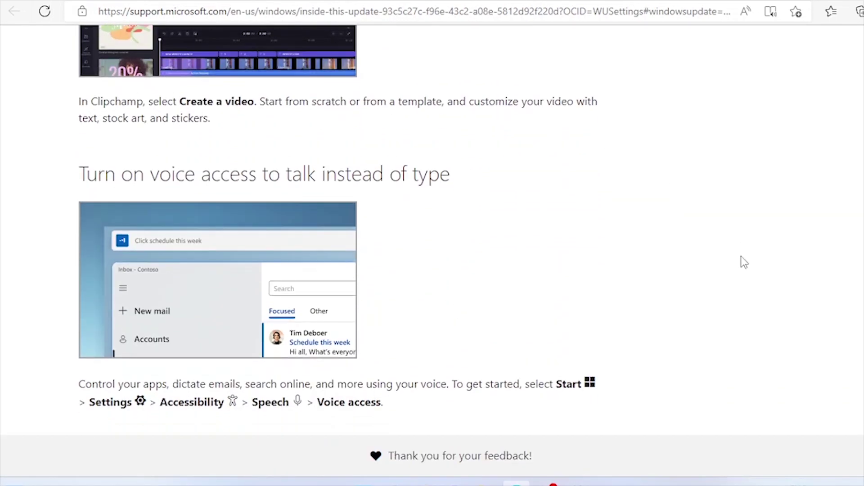
pyautogui.scroll(-6, 744, 261)
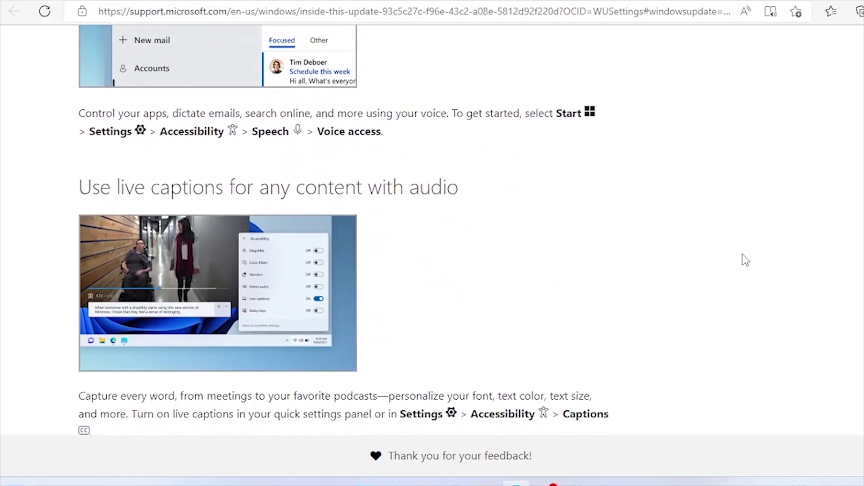
pyautogui.scroll(-6, 742, 254)
pyautogui.scroll(-7, 743, 252)
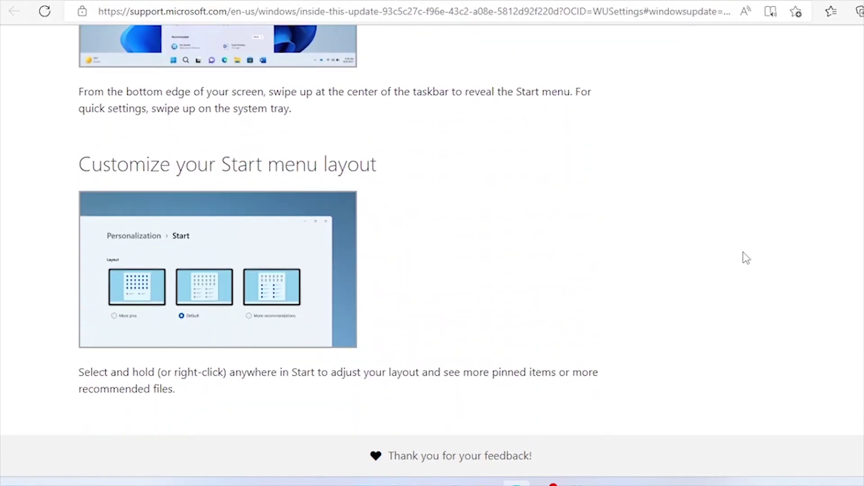
pyautogui.scroll(-6, 745, 257)
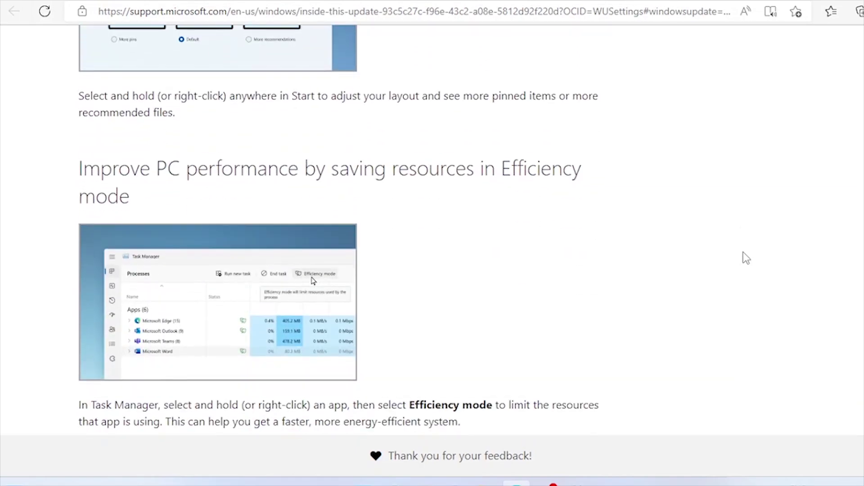
pyautogui.scroll(-5, 739, 256)
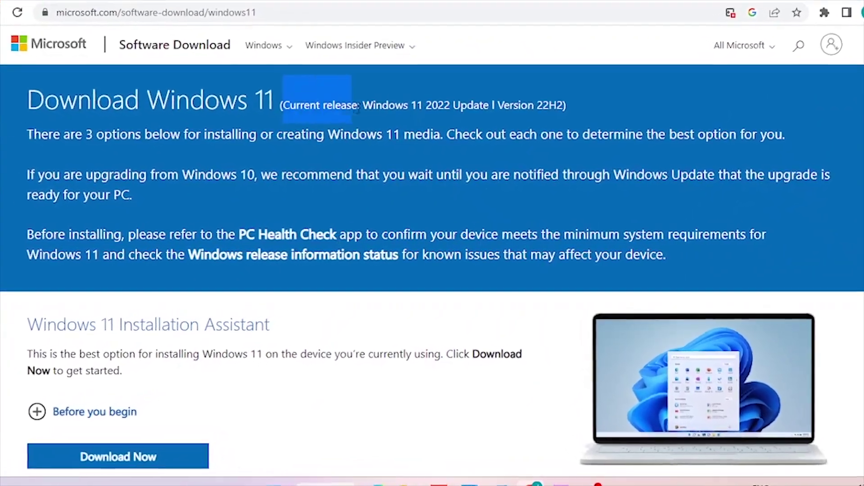
pyautogui.moveTo(358, 108); pyautogui.dragTo(565, 124)
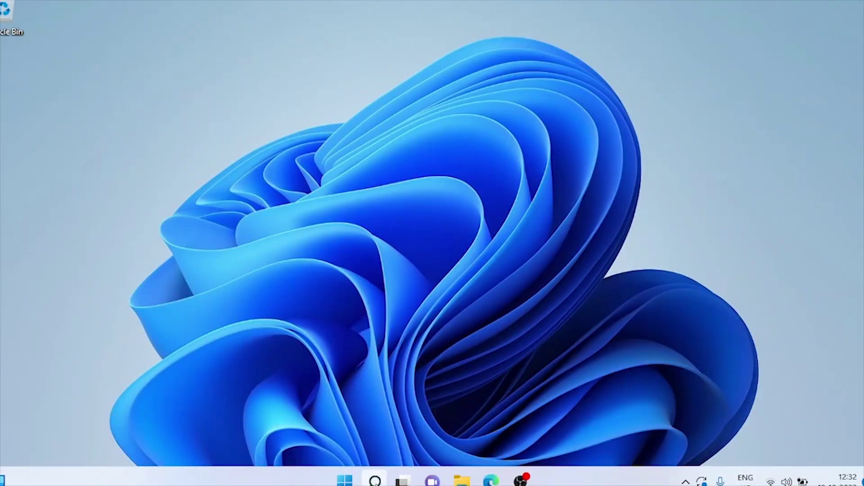
# Search 'updates' and start downloading the 22H2 feature update in Windows Update, accepting the license terms
pyautogui.click(376, 480)
pyautogui.write('updates')
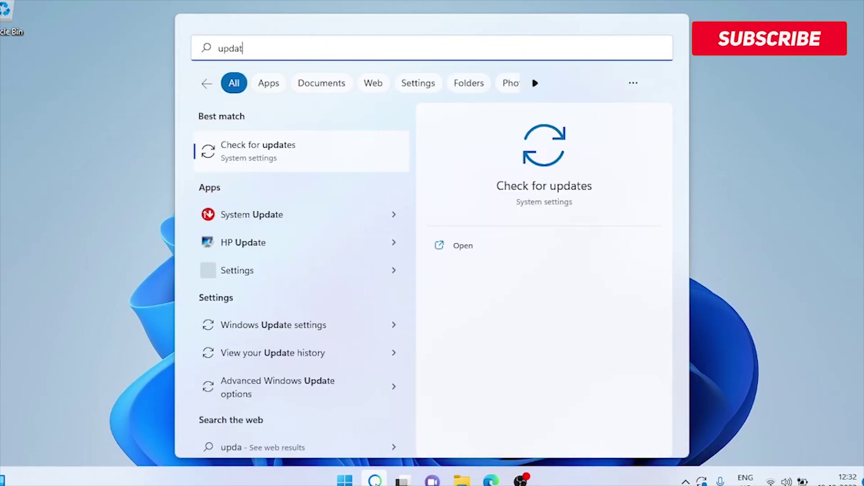
pyautogui.click(304, 150)
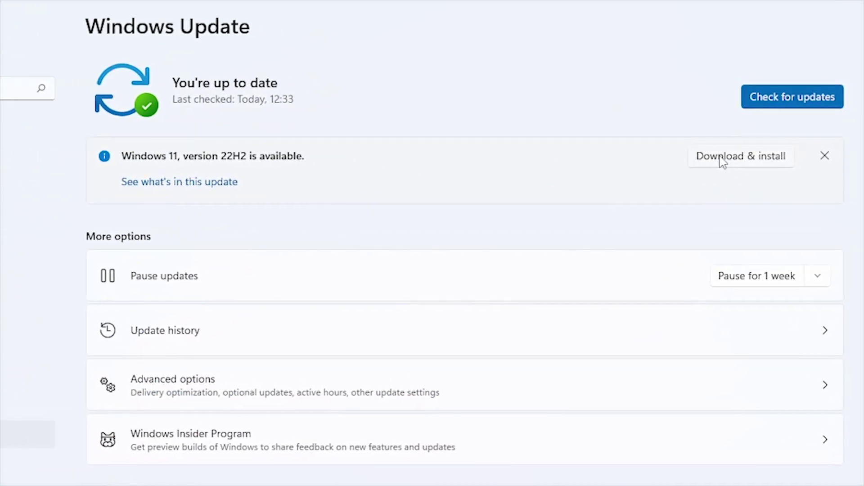
pyautogui.click(718, 161)
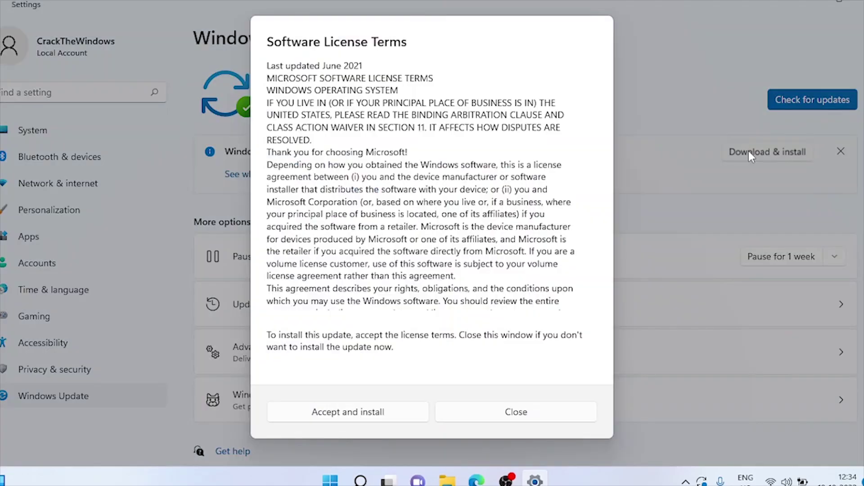
pyautogui.click(360, 415)
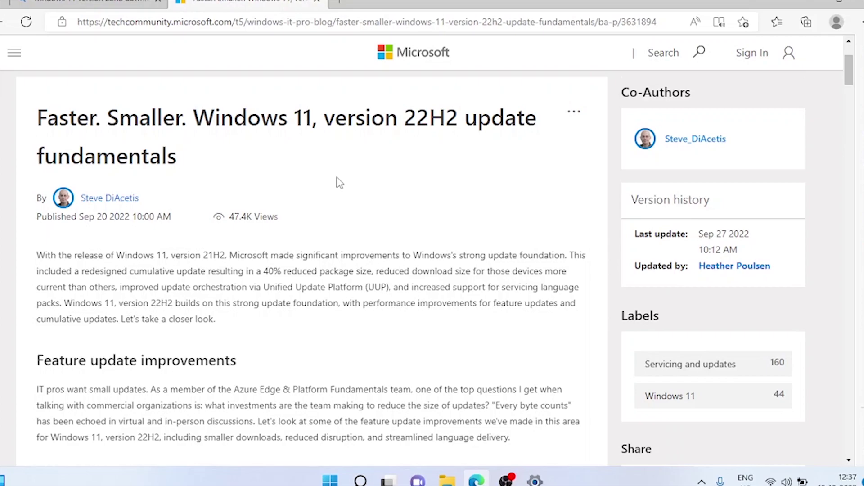
# Scroll through the Tech Community 'Windows 11, version 22H2 update fundamentals' article in Edge
pyautogui.scroll(-4, 346, 175)
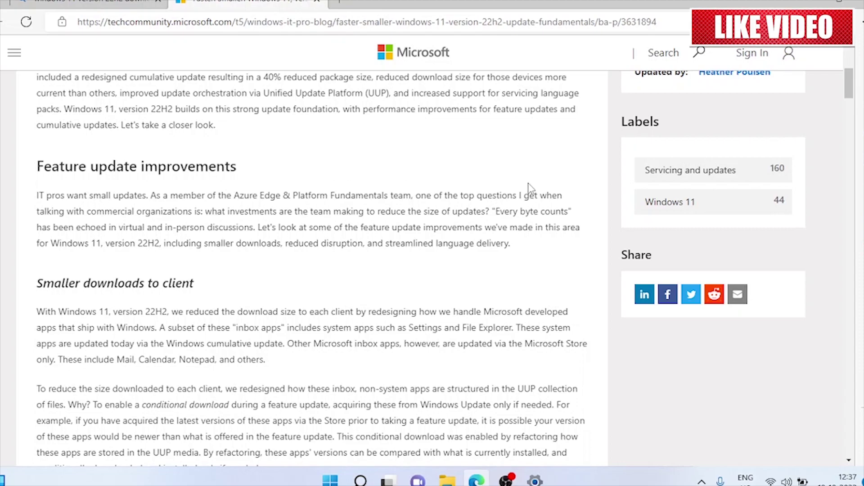
pyautogui.scroll(-4, 553, 189)
pyautogui.scroll(-2, 566, 191)
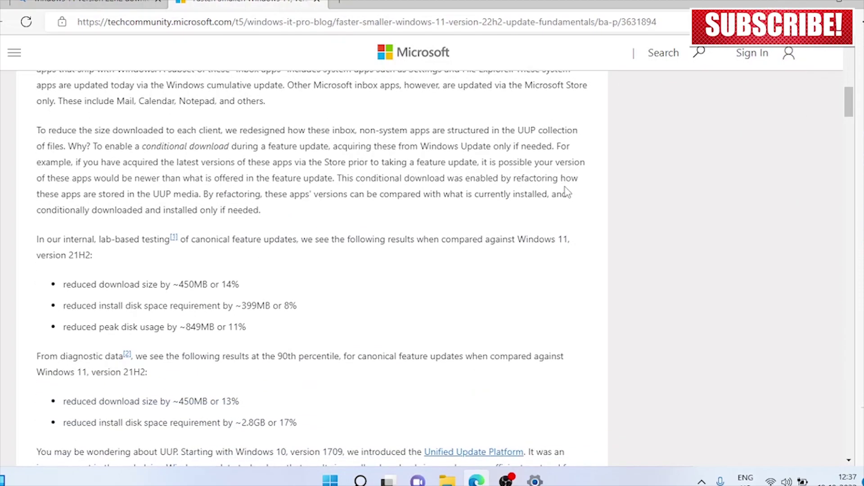
pyautogui.scroll(-4, 568, 192)
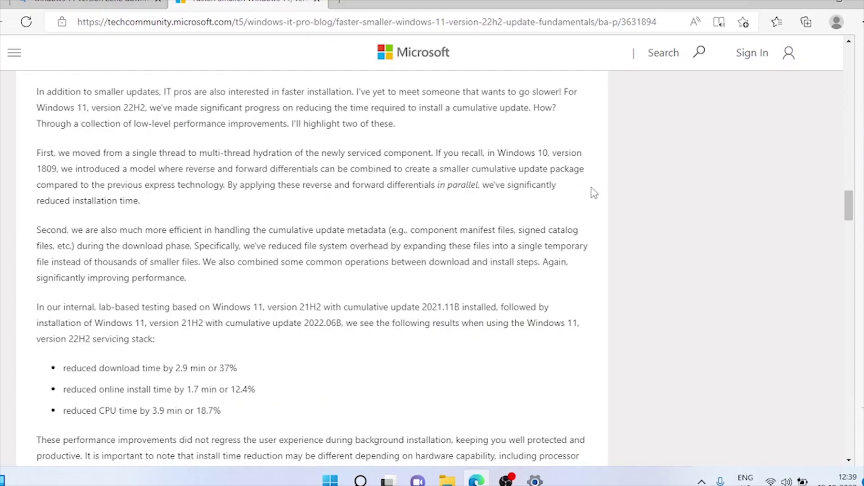
pyautogui.scroll(-5, 593, 192)
pyautogui.scroll(-9, 593, 194)
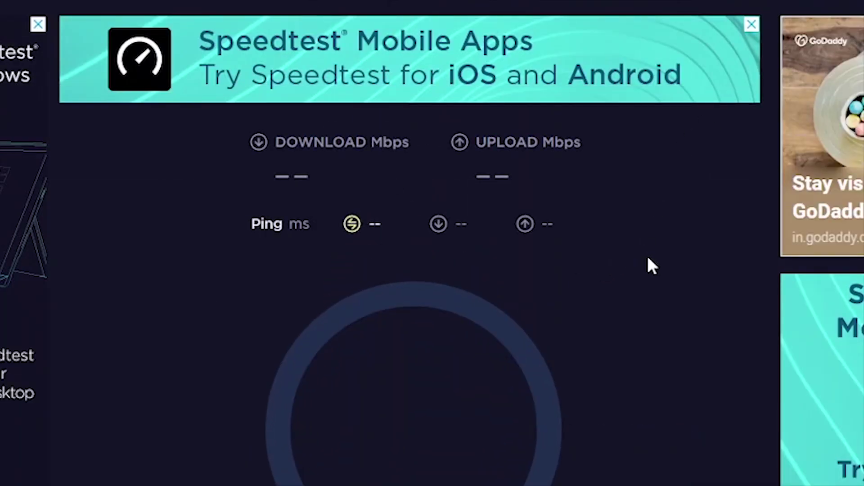
# Scroll the Speedtest by Ookla page while the connection test measures download speed and ping
pyautogui.scroll(-2, 648, 255)
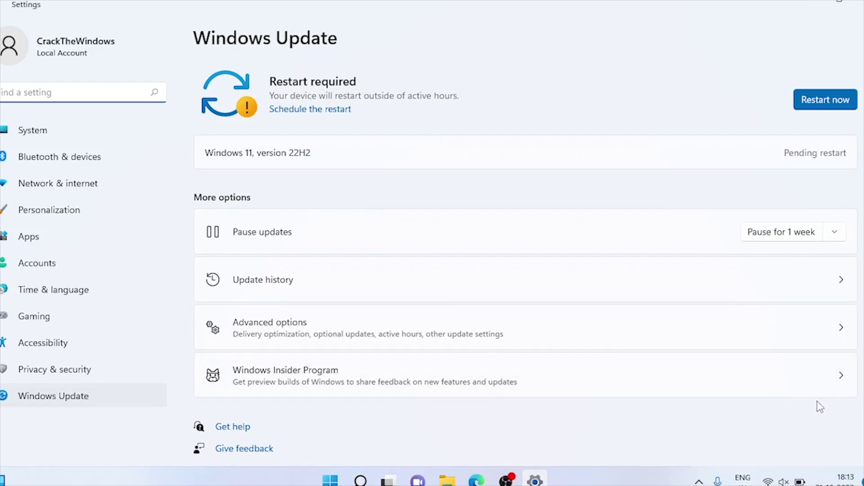
# Restart the PC from Windows Update to finish installing the 22H2 update
pyautogui.click(831, 104)
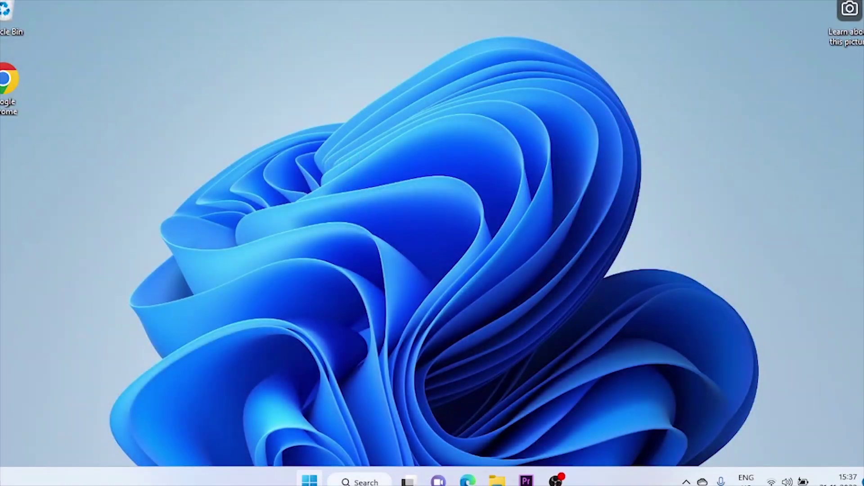
# Open System About from the Start button's context menu and view Windows specifications (22H2, build 22621.819)
pyautogui.rightClick(310, 481)
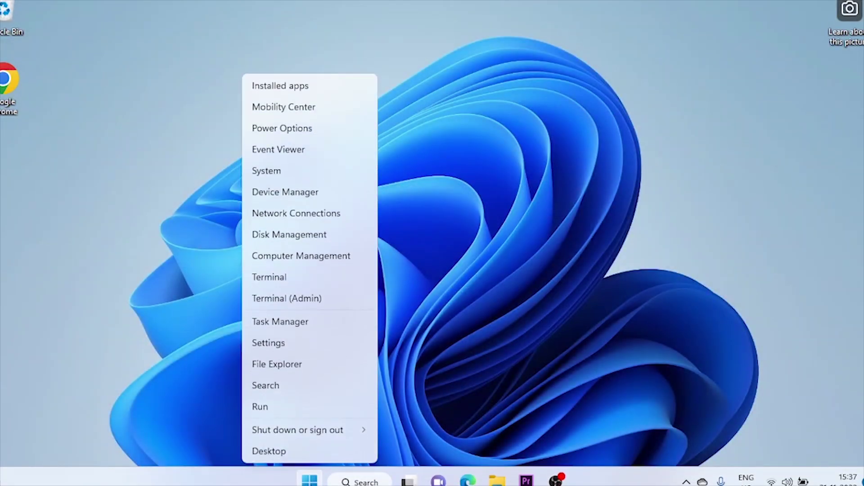
pyautogui.click(267, 171)
pyautogui.scroll(-1, 424, 341)
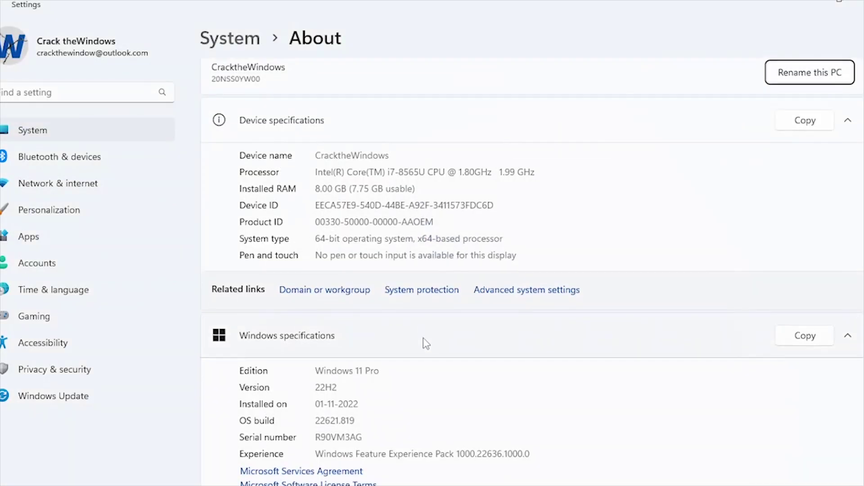
pyautogui.scroll(-3, 426, 344)
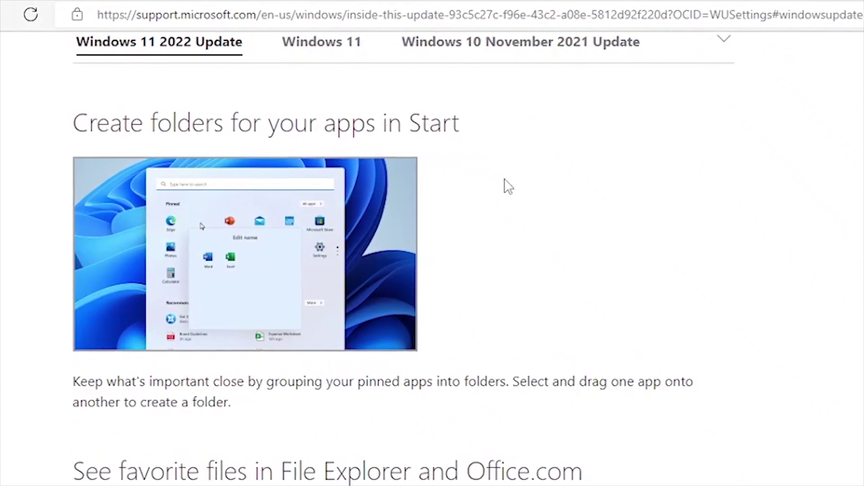
pyautogui.scroll(-2, 539, 190)
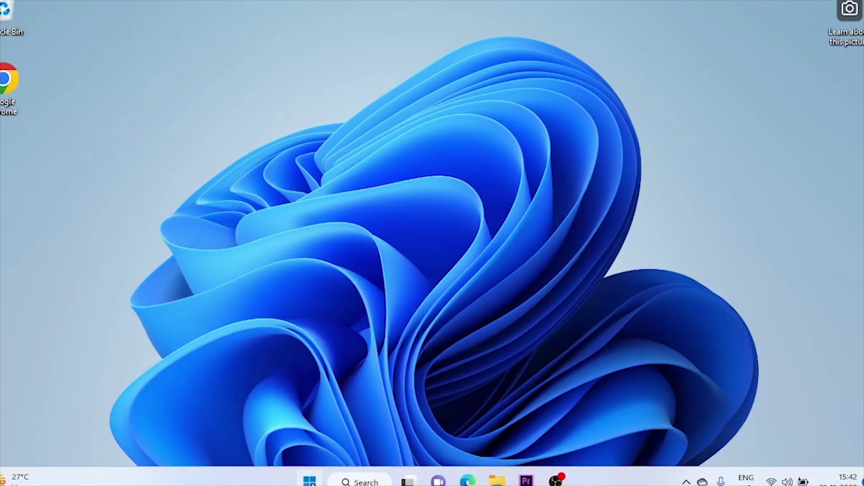
# In Start's pinned apps, drop the Office tile onto PowerPoint and Instagram onto WhatsApp
pyautogui.click(311, 481)
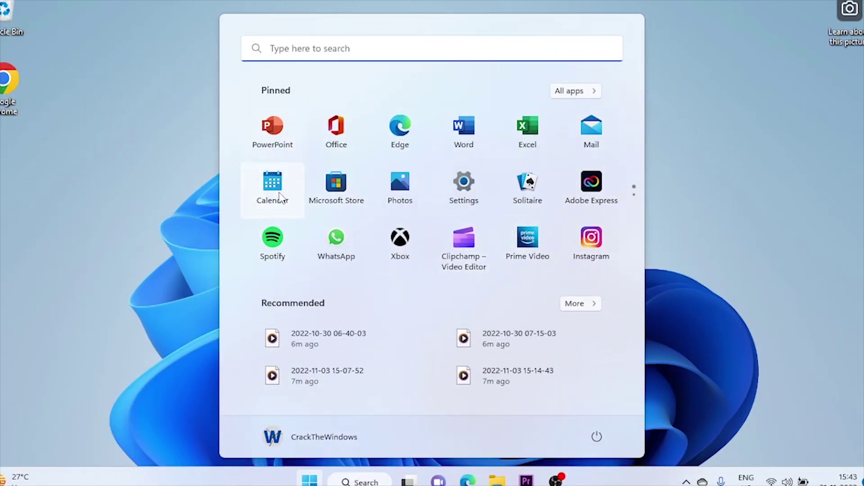
pyautogui.moveTo(346, 138); pyautogui.dragTo(283, 142)
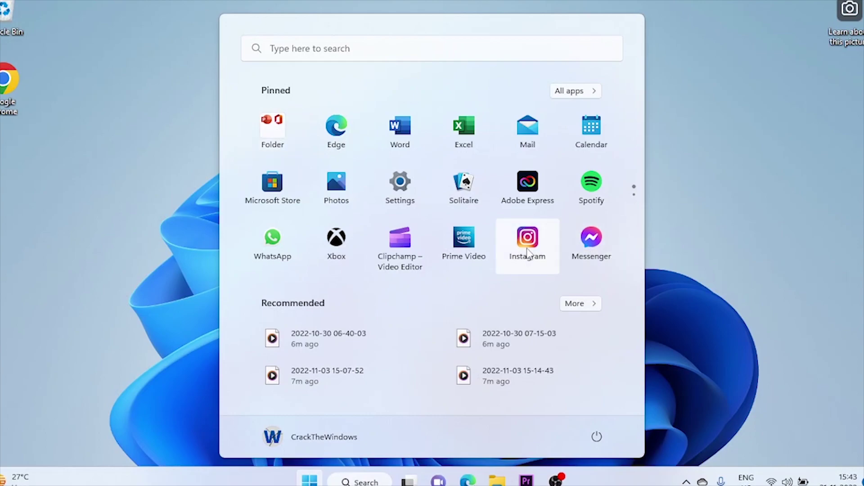
pyautogui.moveTo(530, 253); pyautogui.dragTo(284, 253)
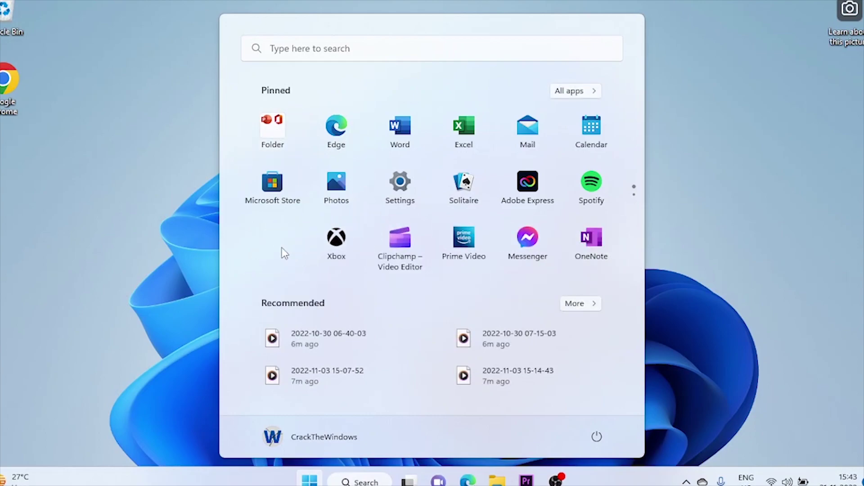
# Name the PowerPoint/Office folder 'Office Apps' and enter 'Social Media' for the WhatsApp/Instagram folder
pyautogui.click(275, 134)
pyautogui.click(459, 159)
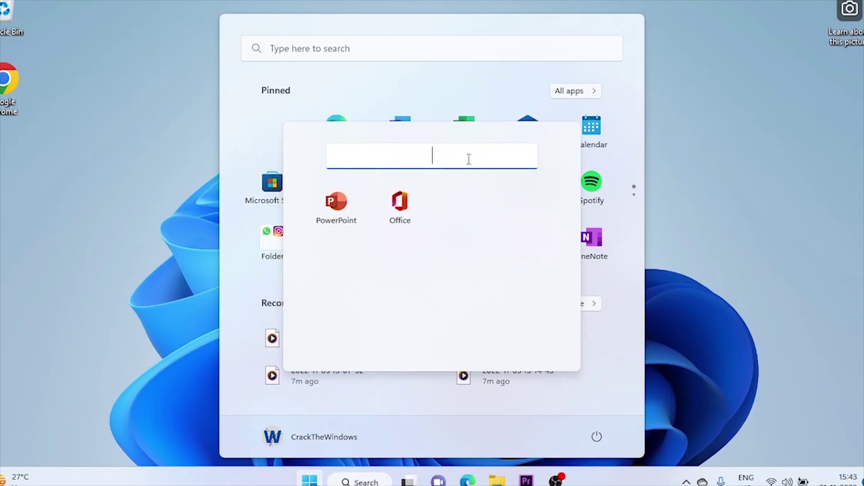
pyautogui.write('Office')
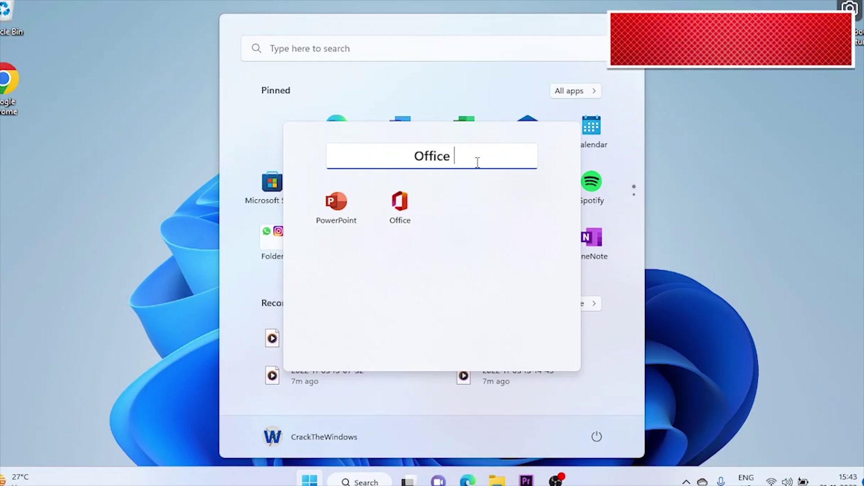
pyautogui.write(' Apps')
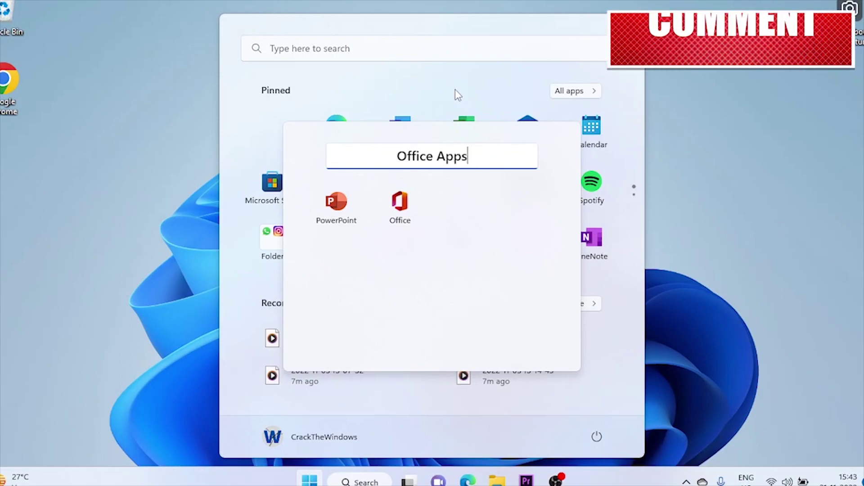
pyautogui.click(455, 89)
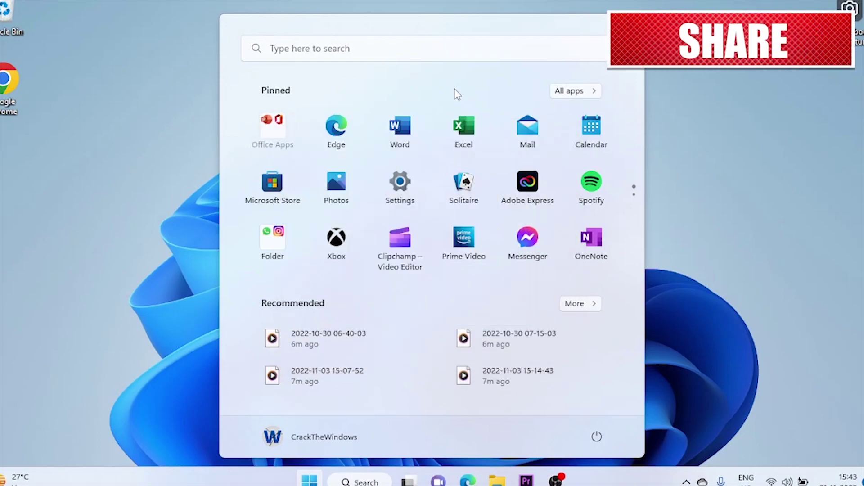
pyautogui.click(281, 250)
pyautogui.click(461, 155)
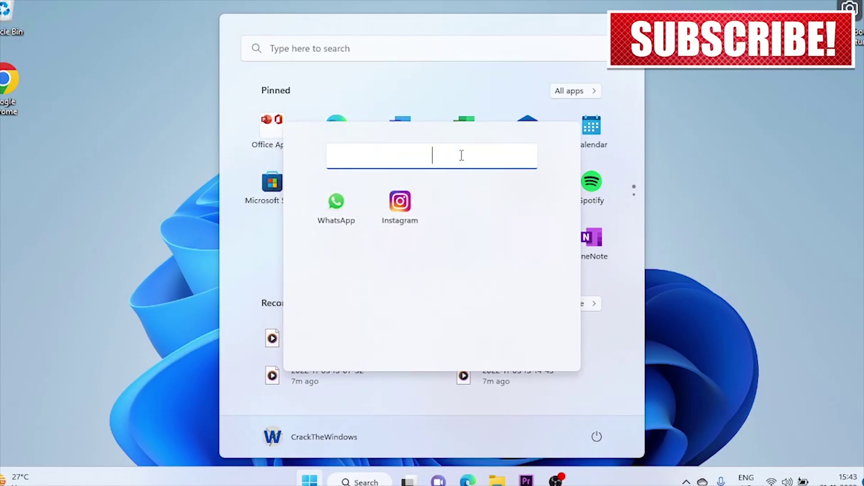
pyautogui.write('Social Media')
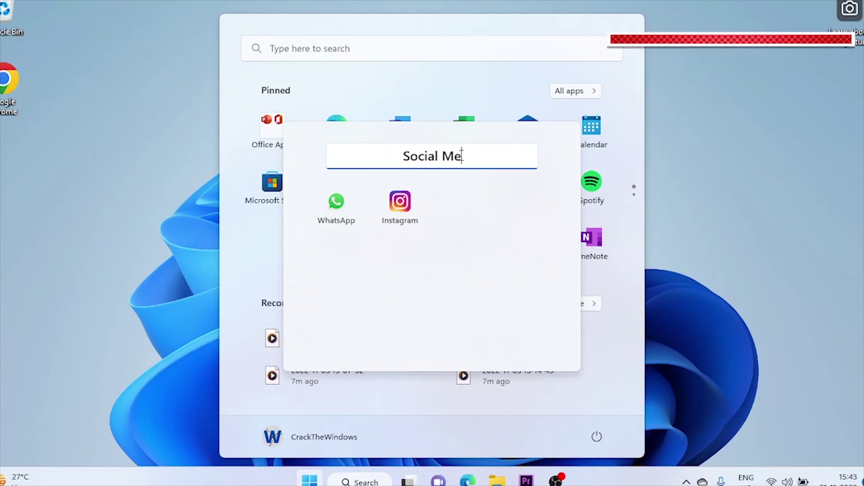
# Confirm the Social Media name, then add Word to Office Apps and move it back to the second slot
pyautogui.click(445, 92)
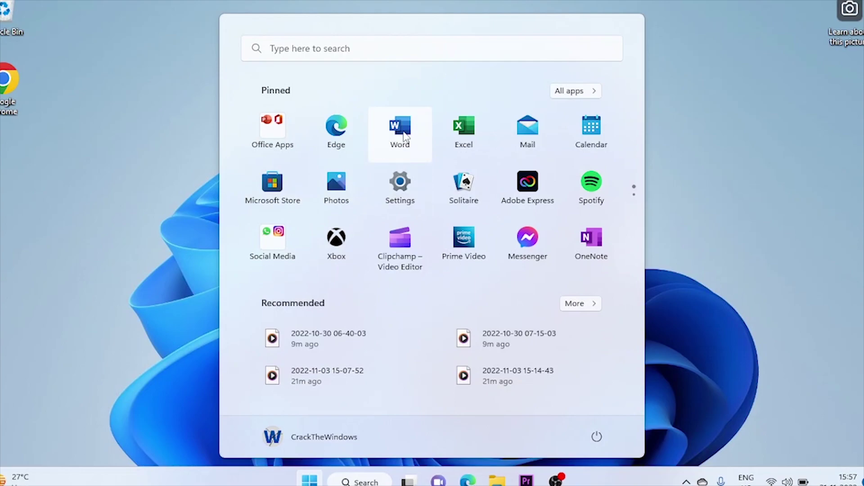
pyautogui.moveTo(403, 135); pyautogui.dragTo(273, 135)
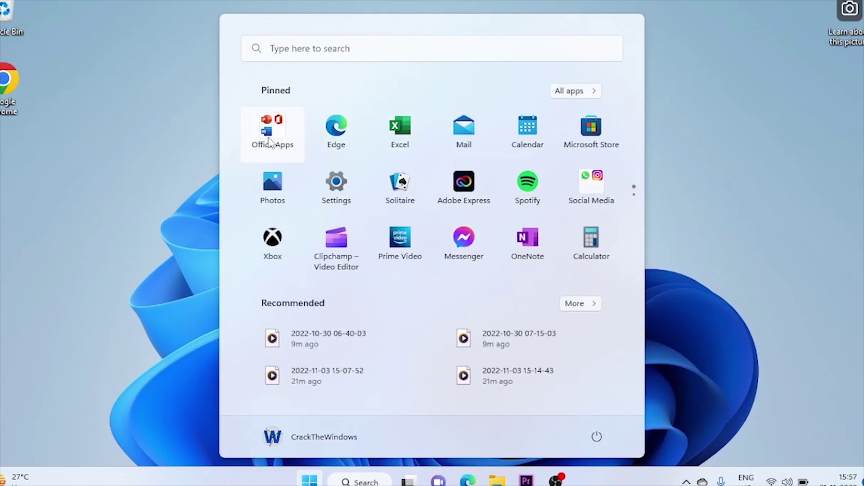
pyautogui.click(280, 135)
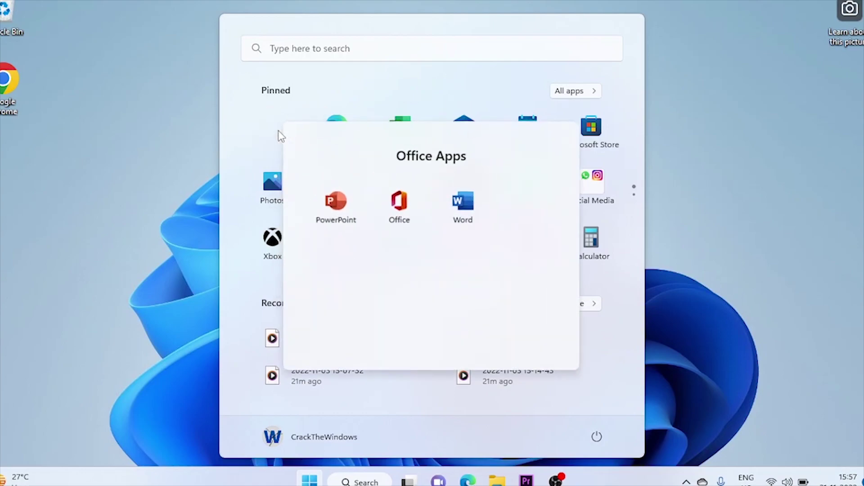
pyautogui.moveTo(468, 210); pyautogui.dragTo(336, 128)
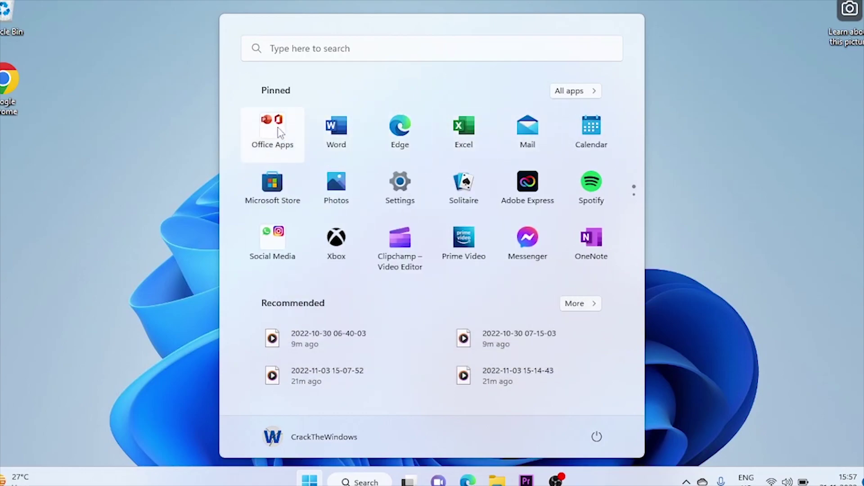
pyautogui.click(277, 127)
# Drag Office out of Office Apps and Instagram out of Social Media, dissolving both folders
pyautogui.moveTo(399, 201); pyautogui.dragTo(308, 140)
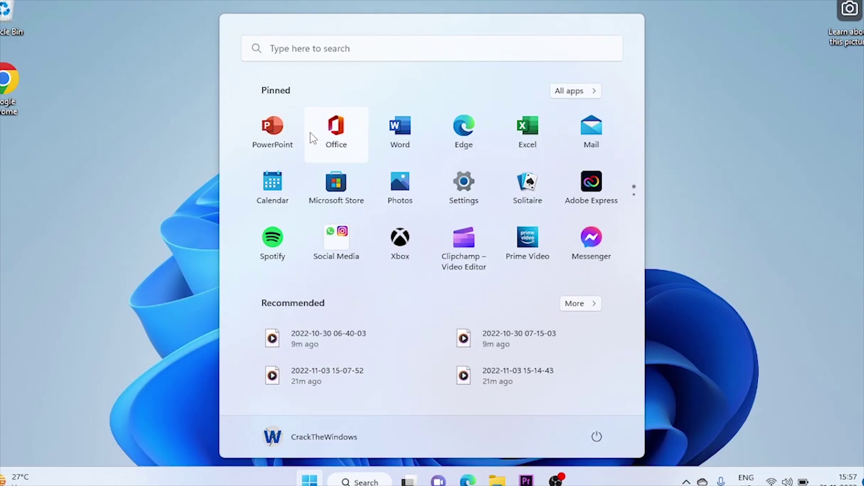
pyautogui.click(339, 243)
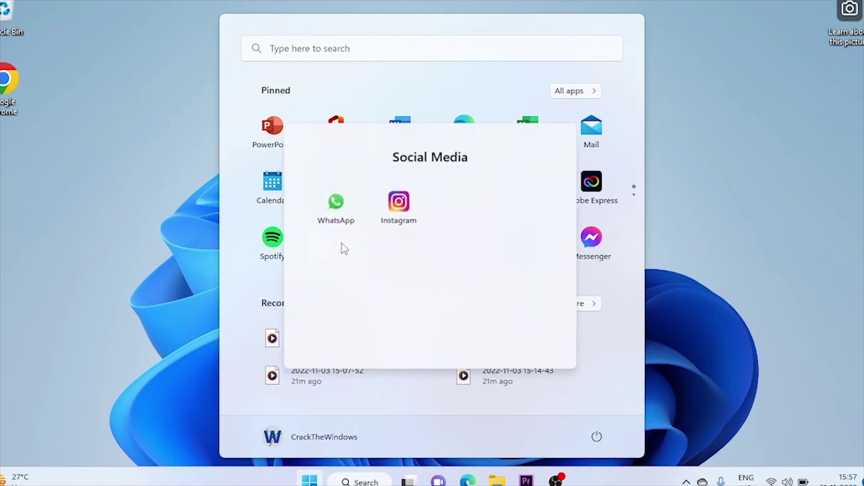
pyautogui.moveTo(406, 208); pyautogui.dragTo(401, 239)
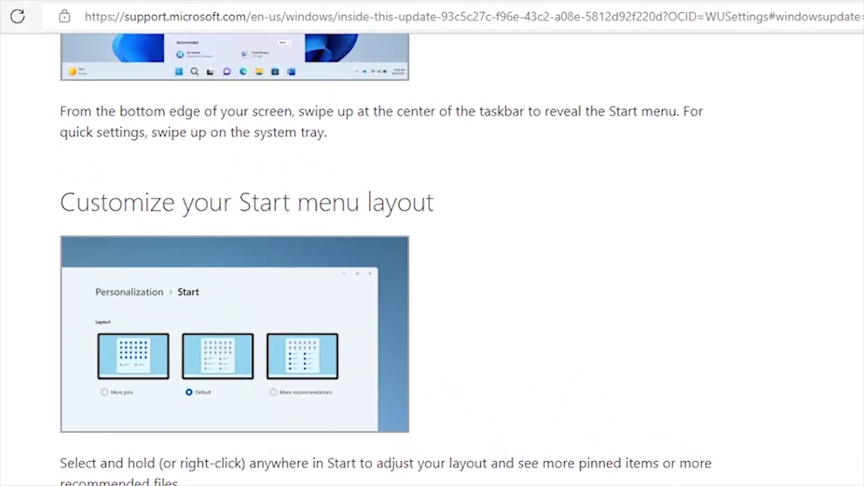
# Set the Start layout to Default in Settings > Personalization > Start and check the Start menu
pyautogui.scroll(-7, 432, 260)
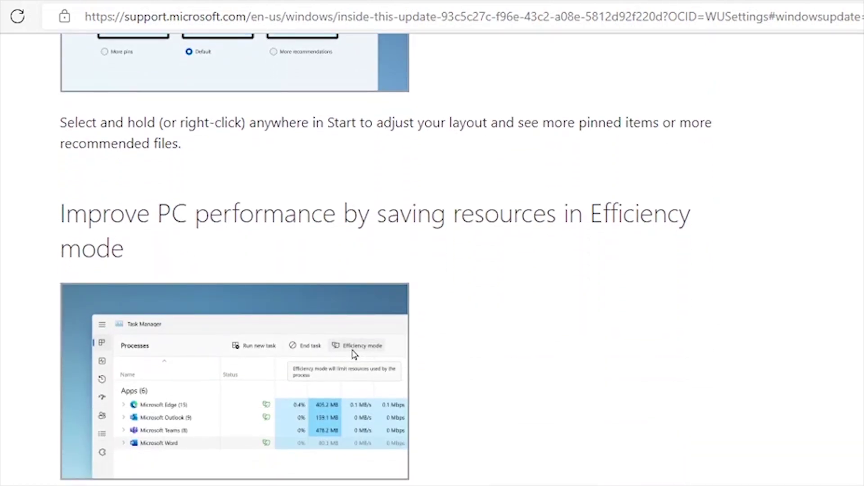
pyautogui.click(338, 481)
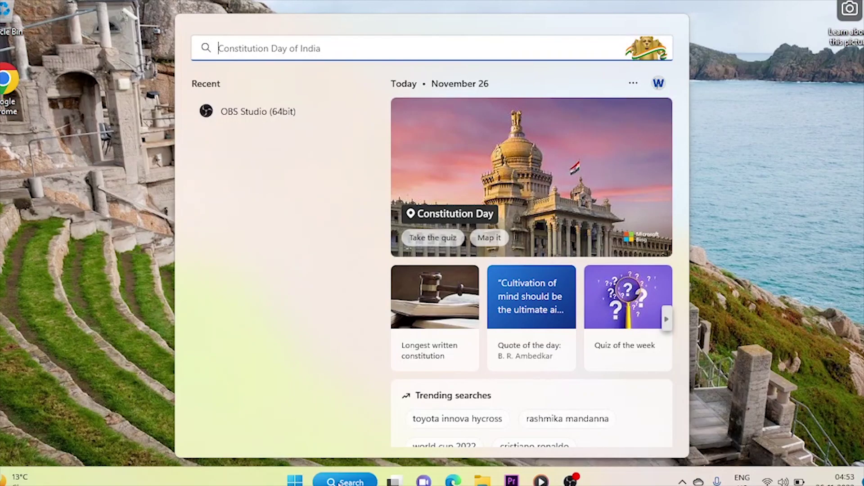
pyautogui.write('settin')
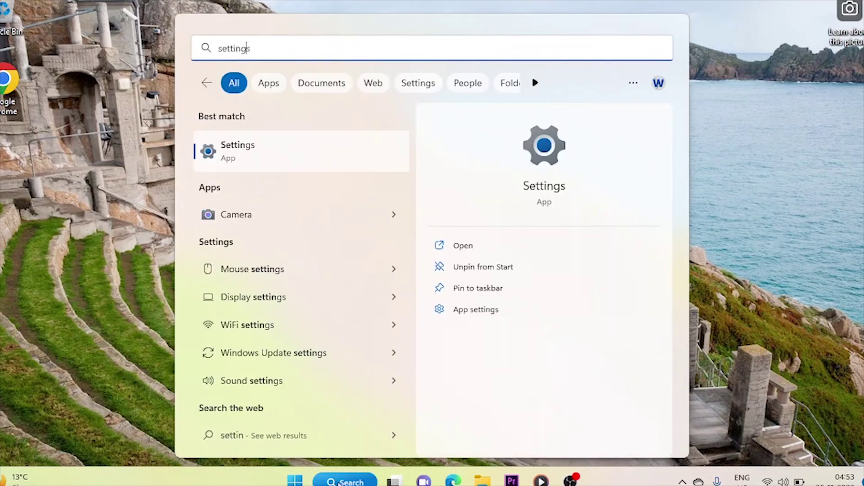
pyautogui.write('gs')
pyautogui.click(295, 164)
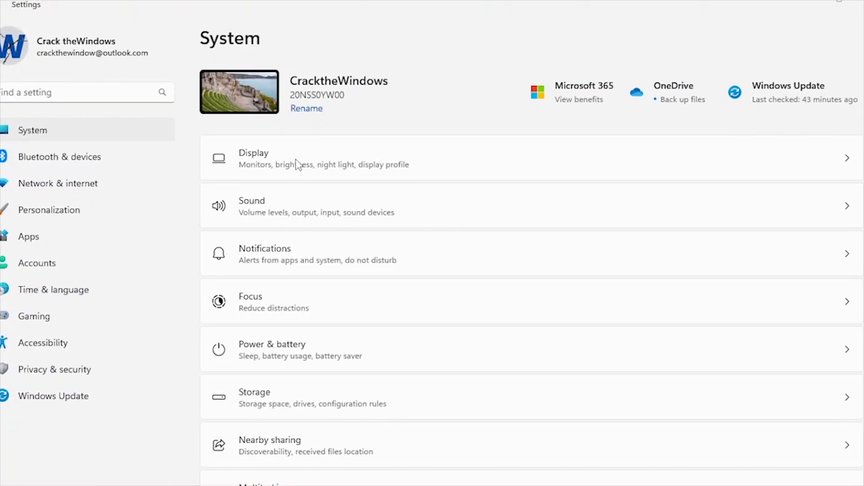
pyautogui.click(46, 214)
pyautogui.click(248, 479)
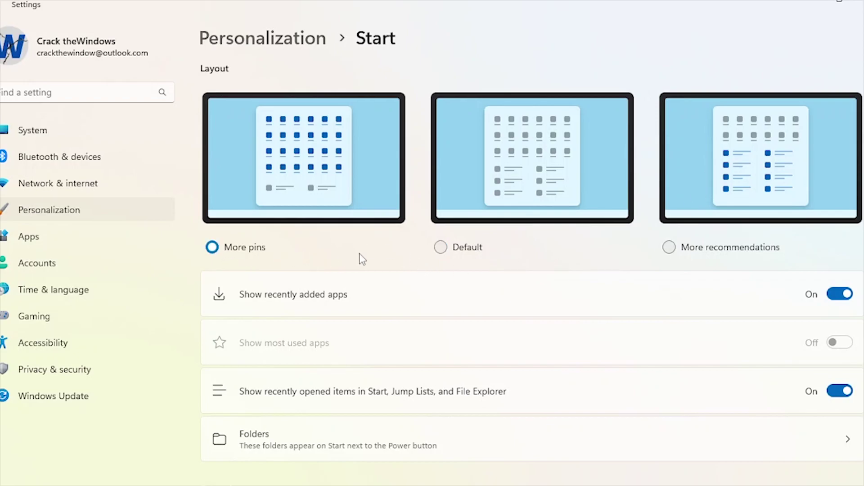
pyautogui.click(441, 247)
pyautogui.click(284, 481)
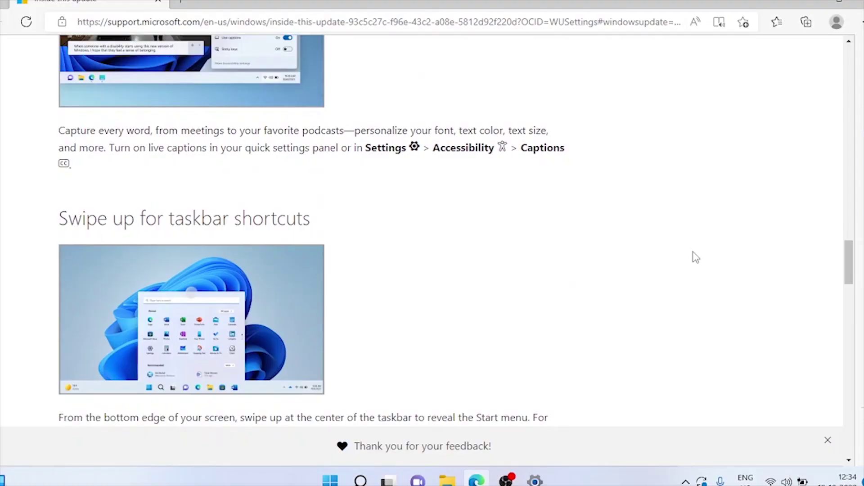
# Pin Google Chrome to the taskbar and place its icon right after Teams
pyautogui.scroll(-4, 696, 258)
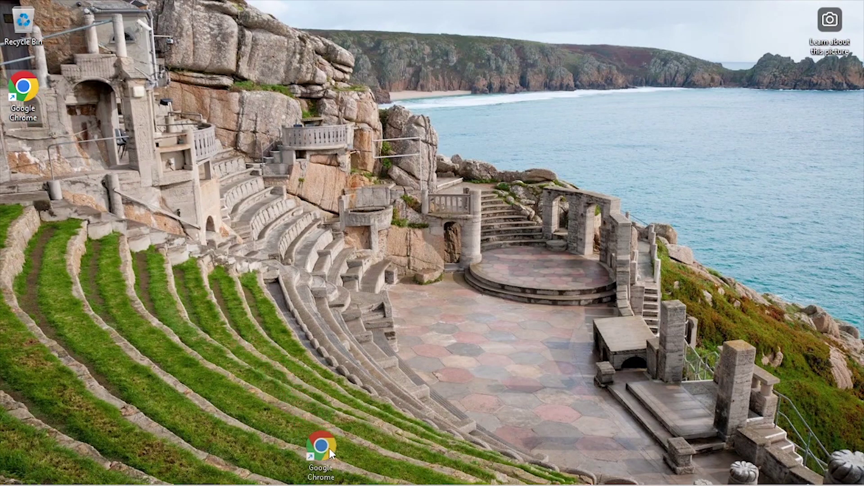
pyautogui.moveTo(329, 448); pyautogui.dragTo(603, 485)
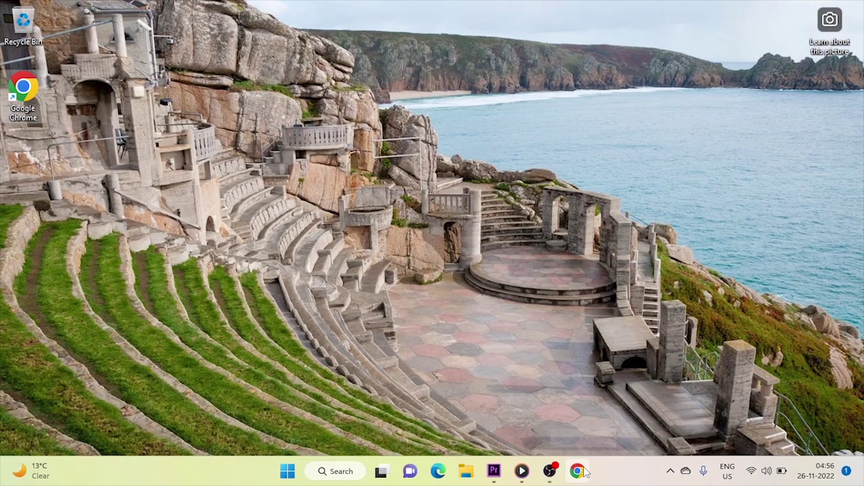
pyautogui.moveTo(584, 471); pyautogui.dragTo(439, 471)
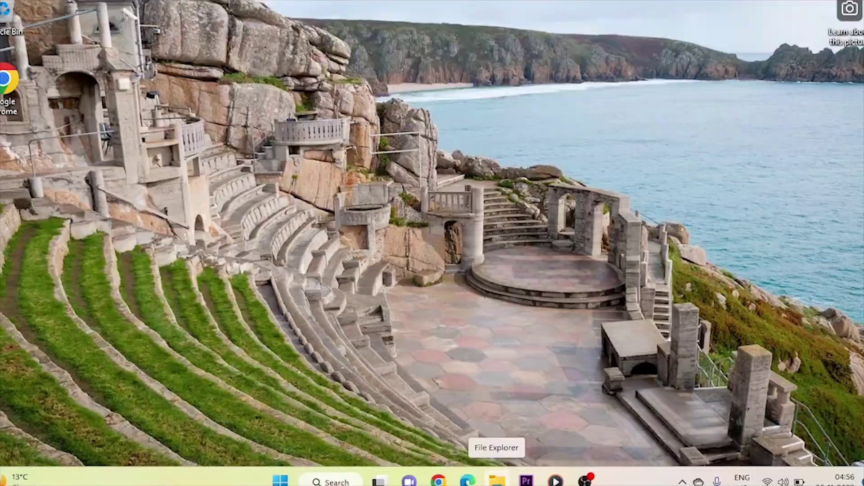
# Open File Explorer on This PC, then add a second tab showing Home
pyautogui.click(497, 480)
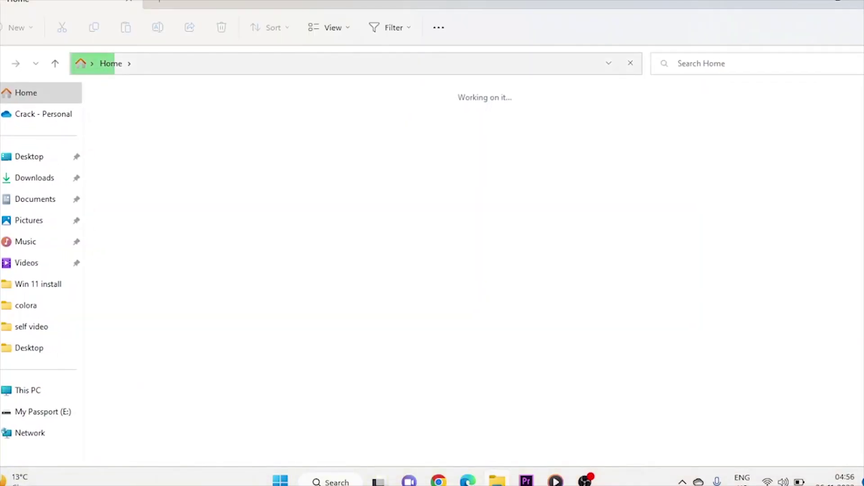
pyautogui.click(30, 392)
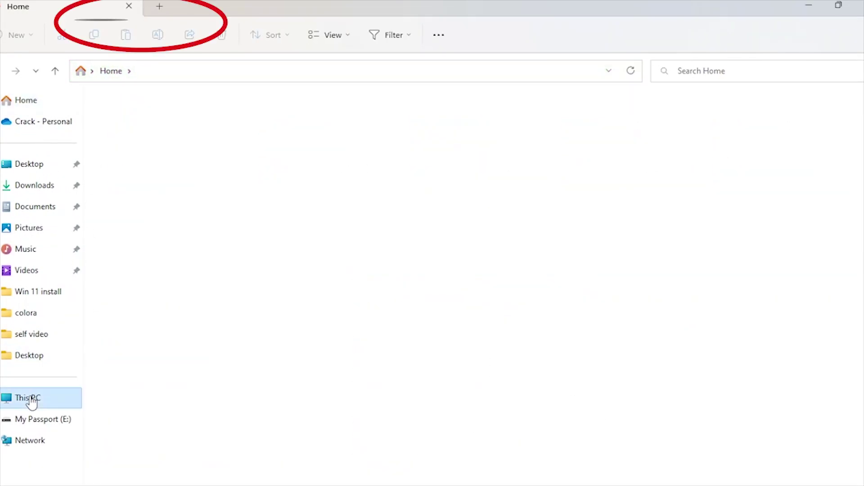
pyautogui.click(158, 6)
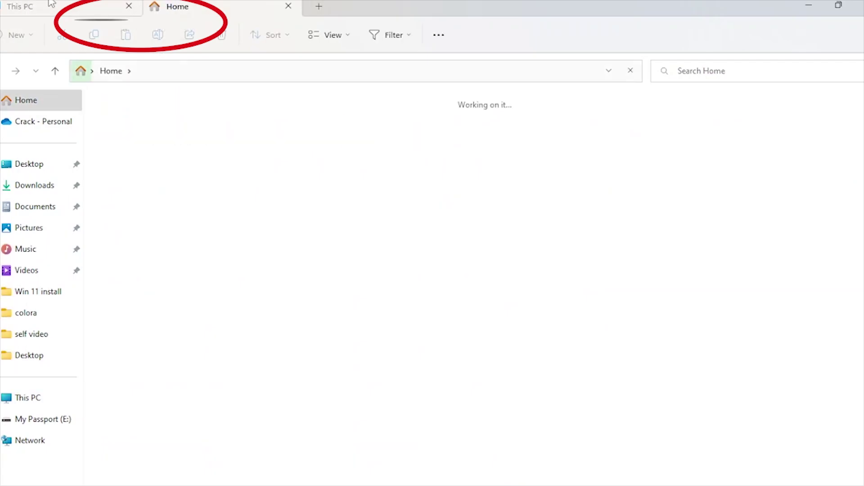
pyautogui.click(194, 7)
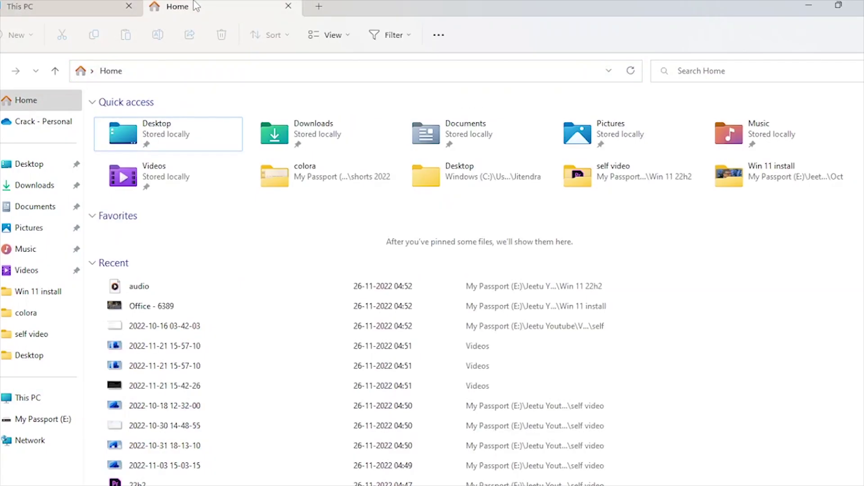
# Return to the This PC tab and open Microsoft Store through Windows search
pyautogui.click(84, 4)
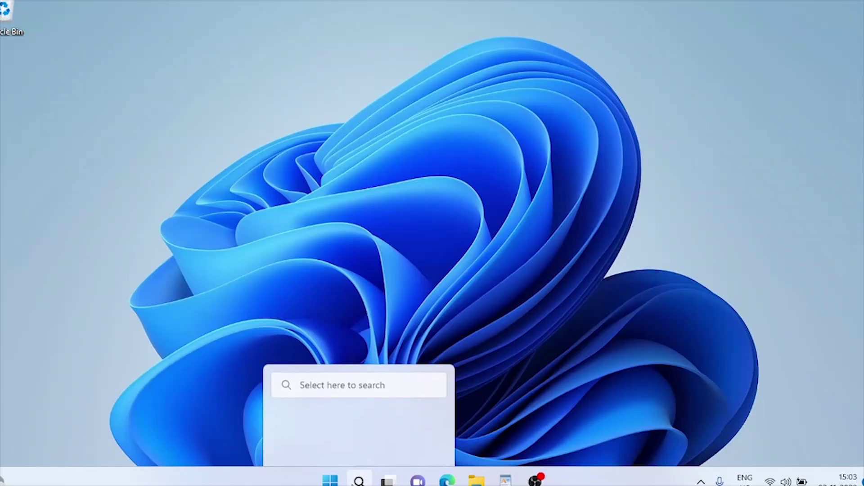
pyautogui.click(359, 480)
pyautogui.write('micr')
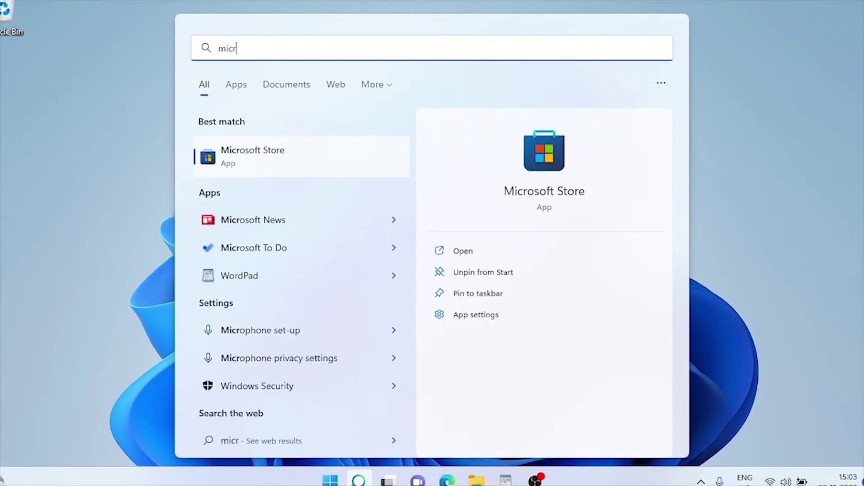
pyautogui.click(293, 162)
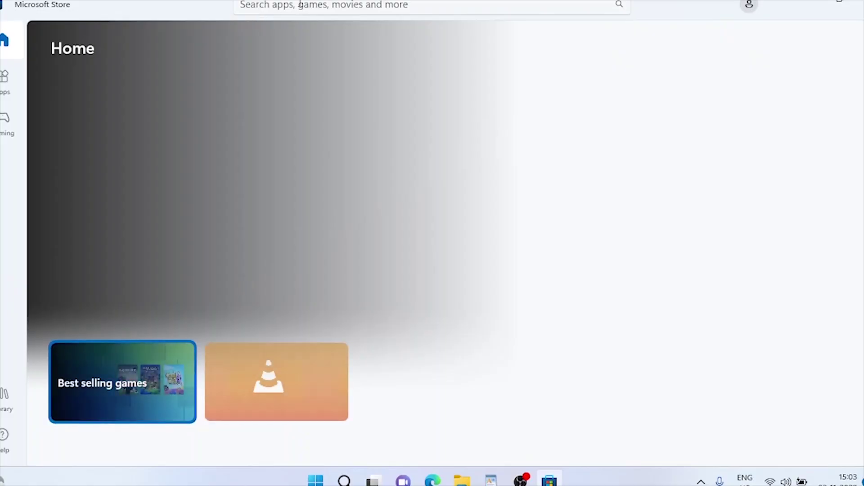
# Search the Store for 'files app', open the Files App page, and launch it
pyautogui.click(300, 4)
pyautogui.write('file s')
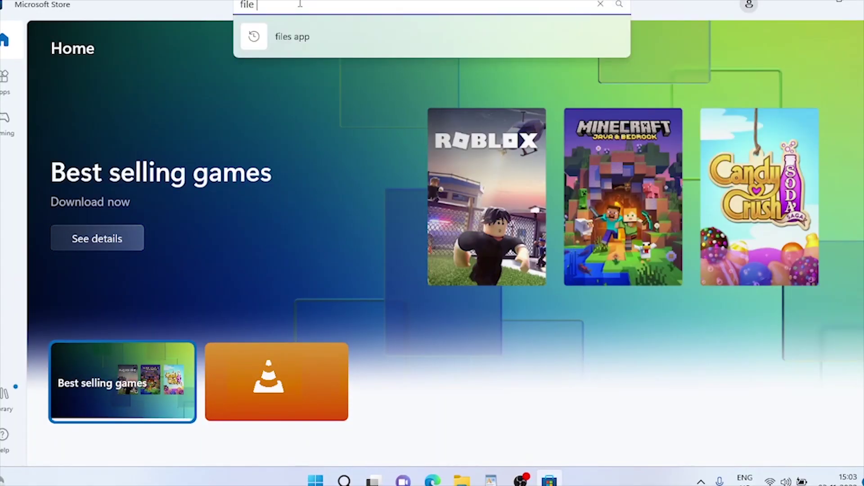
pyautogui.click(298, 34)
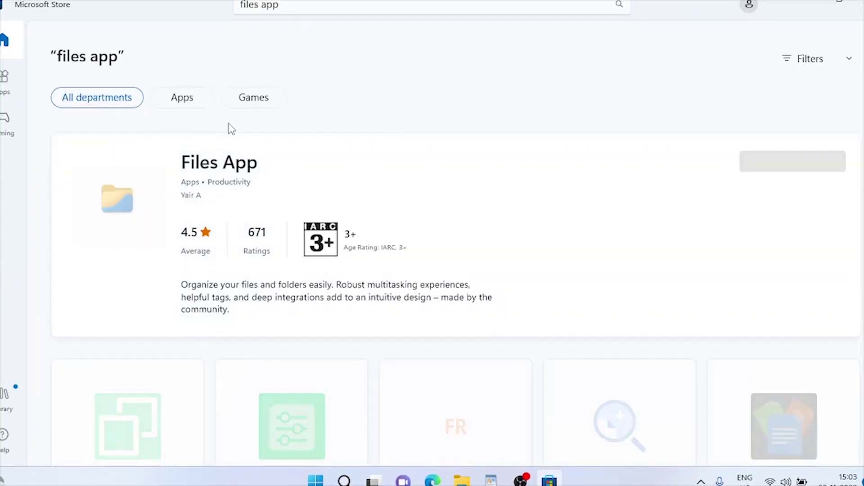
pyautogui.click(109, 208)
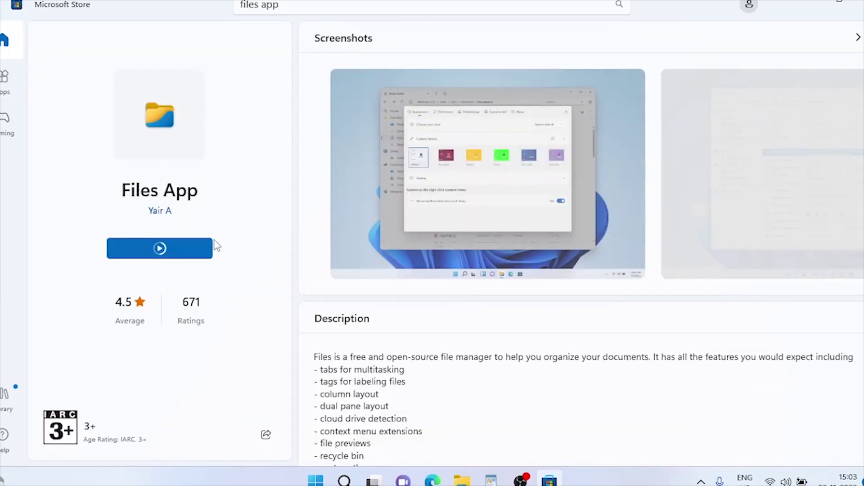
pyautogui.click(160, 254)
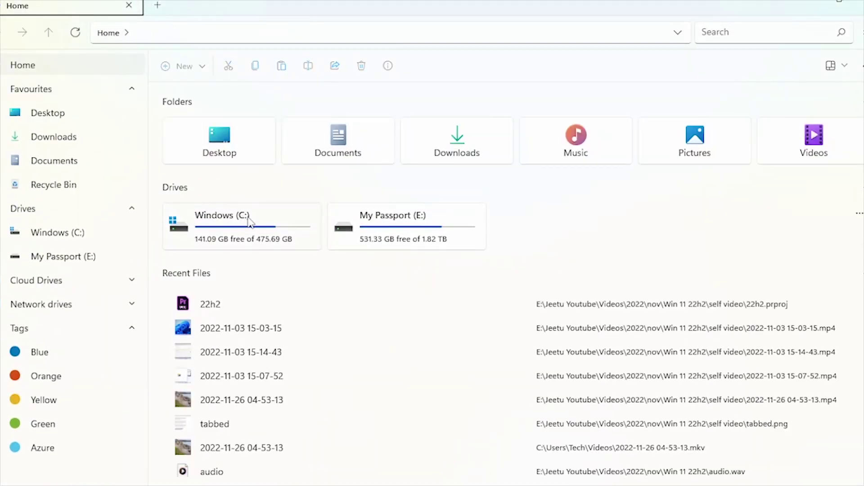
# Open the Windows (C:) drive in a new tab and check its folder list
pyautogui.rightClick(249, 221)
pyautogui.click(270, 230)
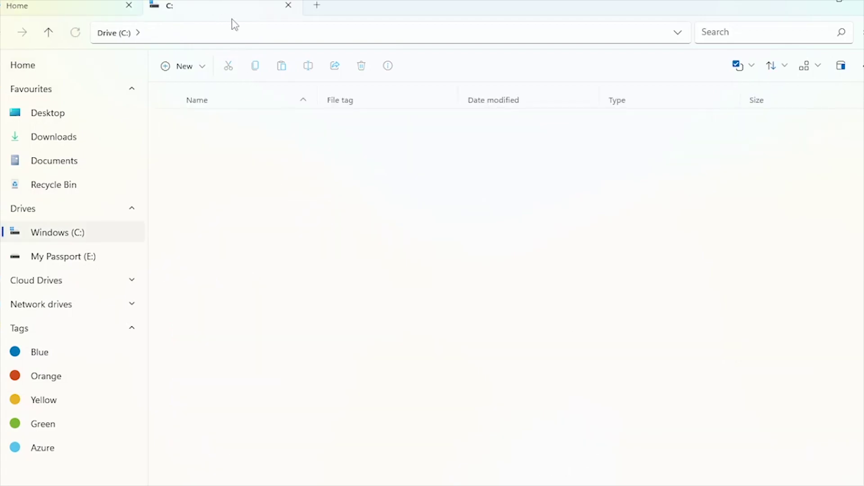
pyautogui.click(104, 13)
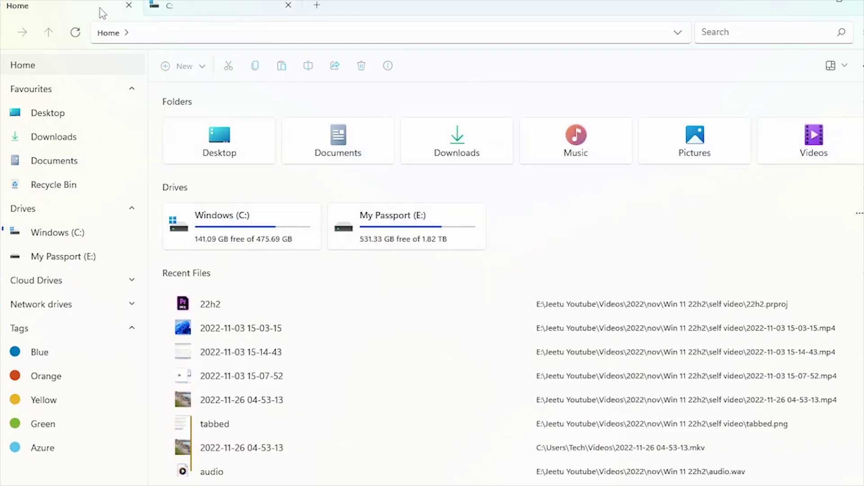
pyautogui.click(201, 8)
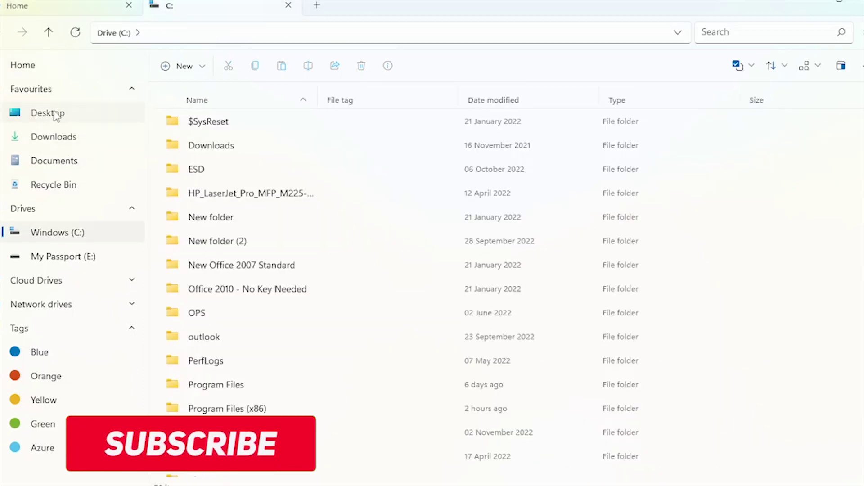
# Open the Desktop favourite in its own new tab, then return to the C: tab
pyautogui.rightClick(56, 116)
pyautogui.click(62, 95)
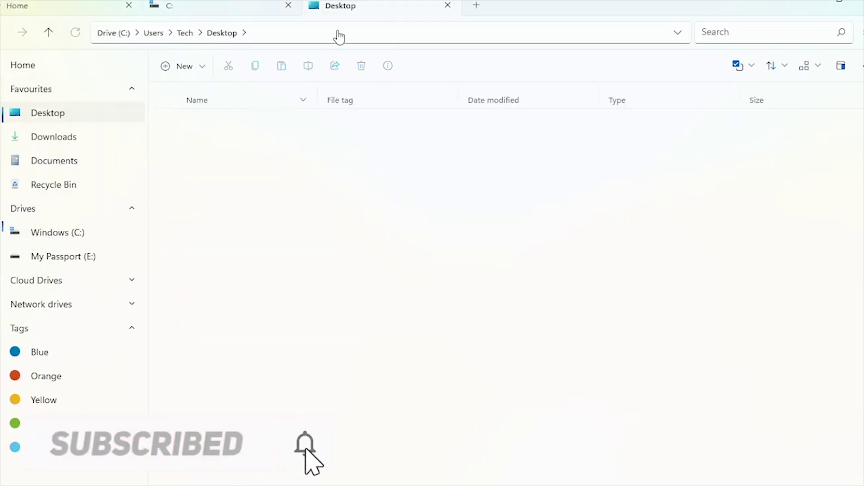
pyautogui.click(215, 6)
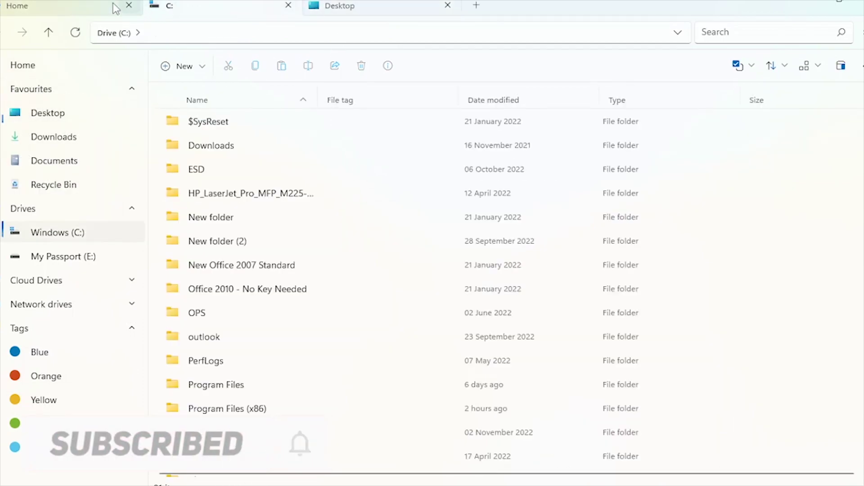
# Cycle through the Home, C: and Desktop tabs, then view the Experimental settings page
pyautogui.click(85, 5)
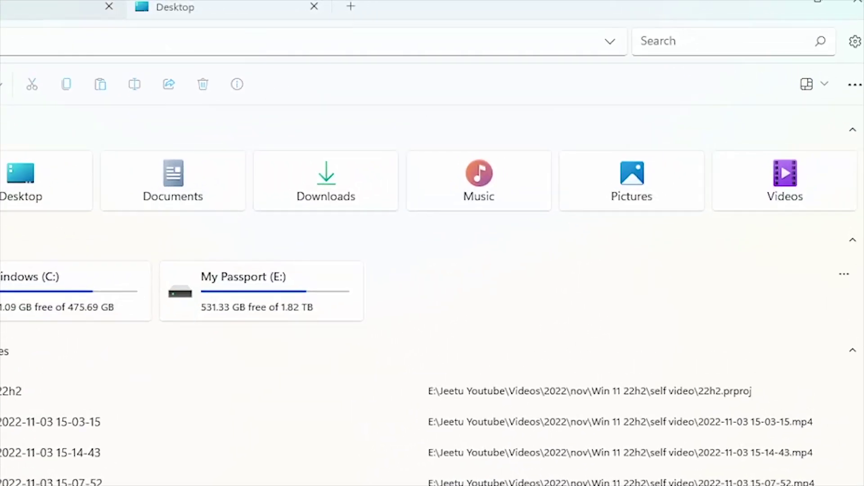
pyautogui.hotkey('ctrl', 'Tab')
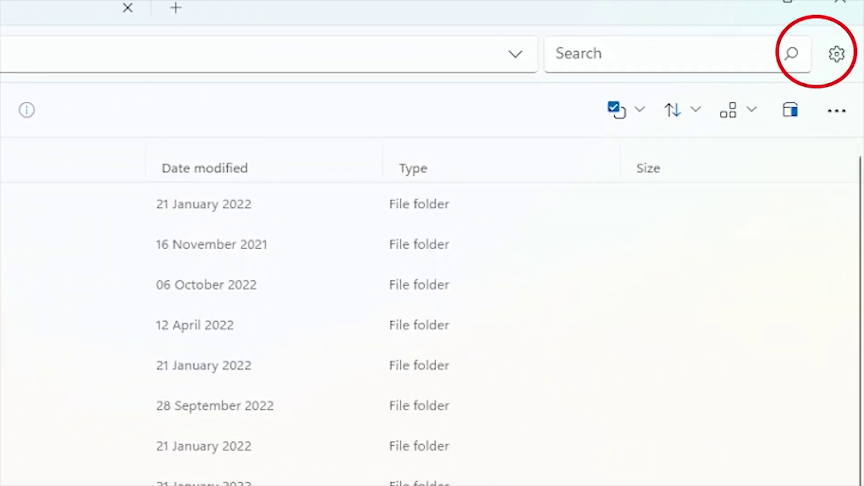
pyautogui.hotkey('ctrl', 'Tab')
pyautogui.click(837, 54)
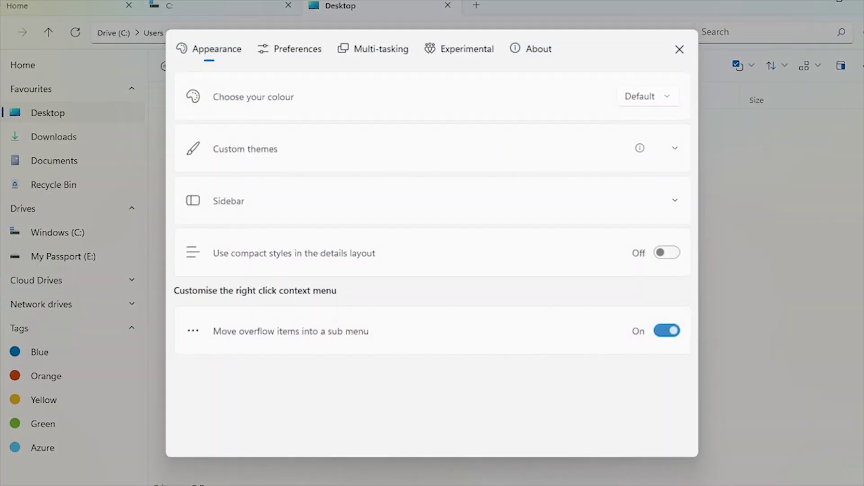
pyautogui.click(470, 52)
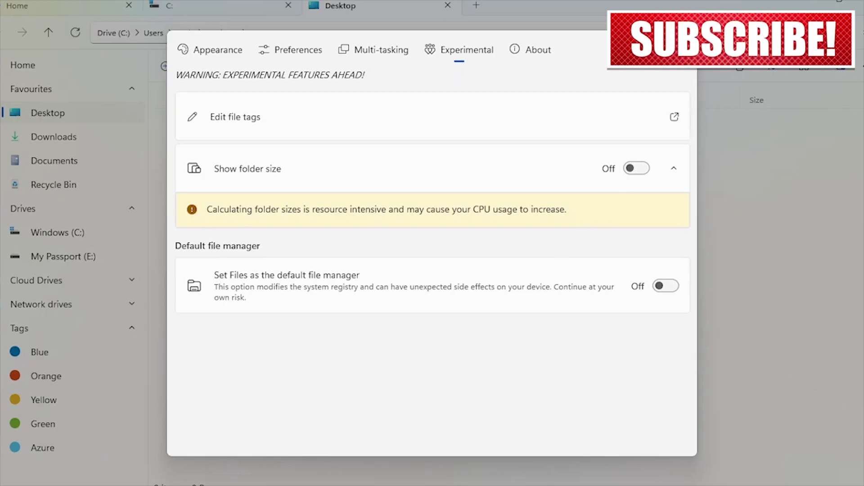
# Close Files App settings and flip through the C:, Home and Desktop tabs
pyautogui.press('Escape')
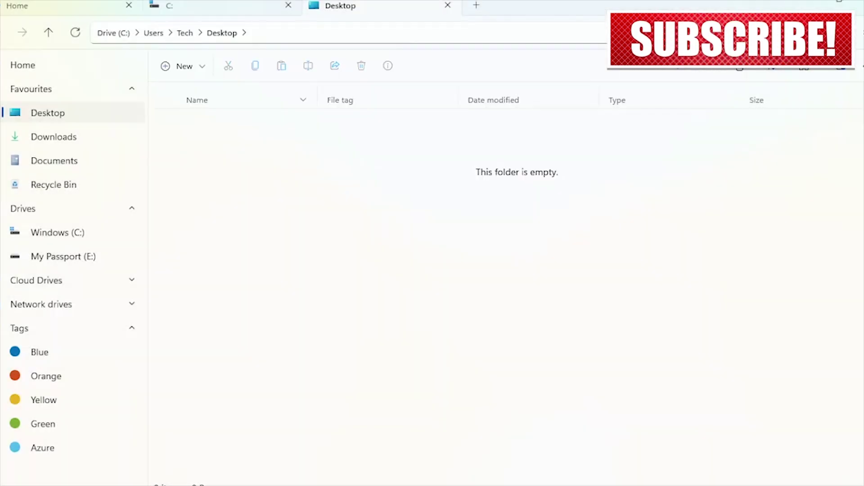
pyautogui.click(203, 8)
pyautogui.click(64, 6)
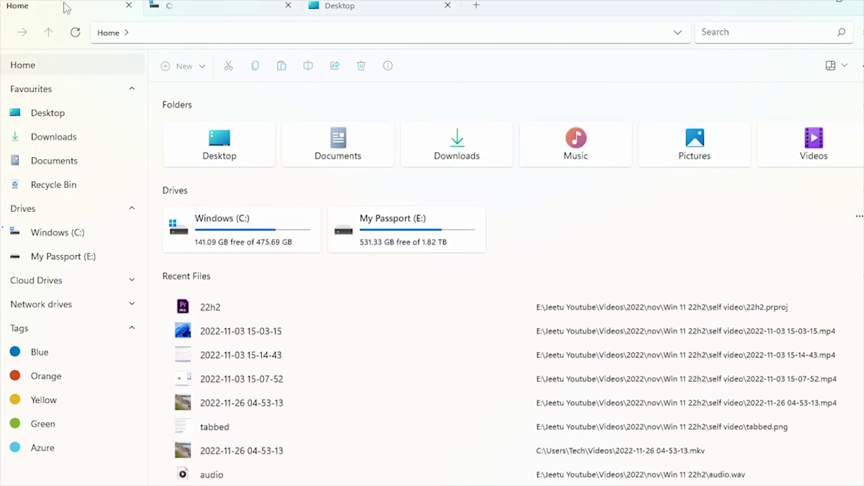
pyautogui.click(206, 7)
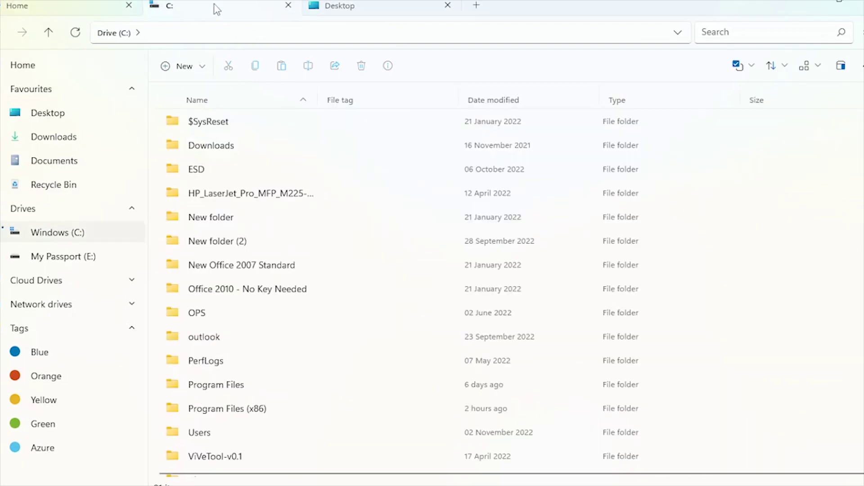
pyautogui.click(382, 11)
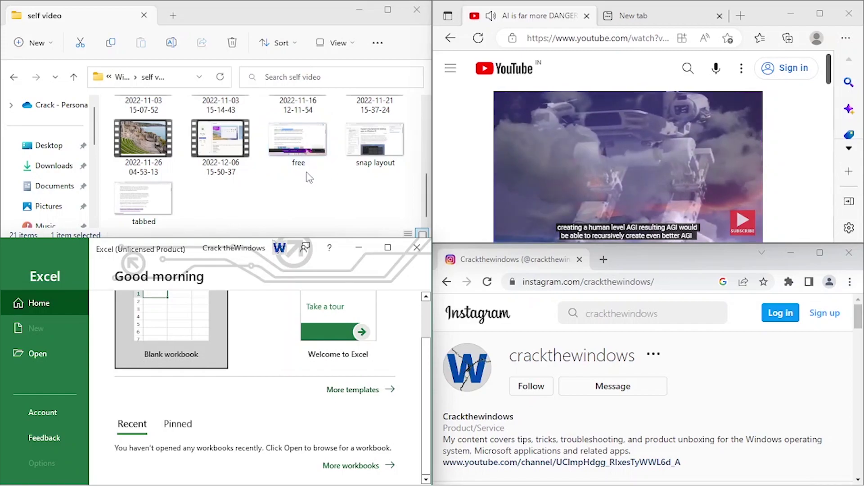
# Bring the Instagram window forward and dismiss its login prompt
pyautogui.scroll(5, 298, 144)
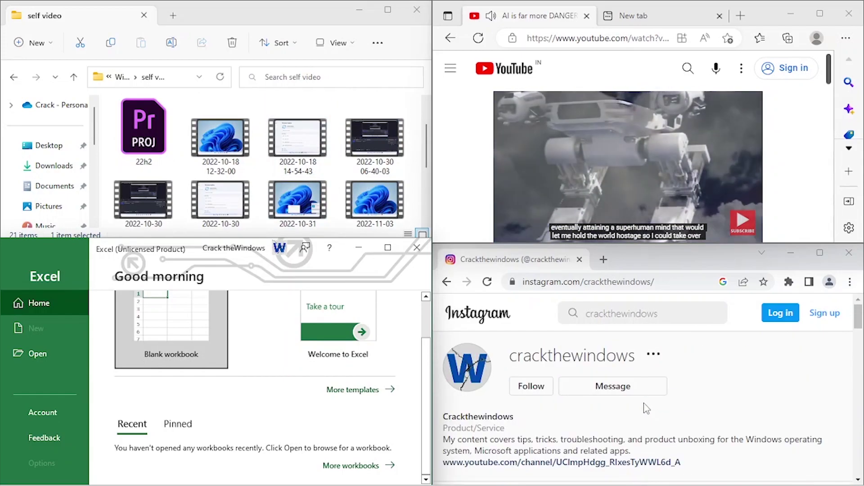
pyautogui.click(642, 409)
pyautogui.scroll(-5, 643, 409)
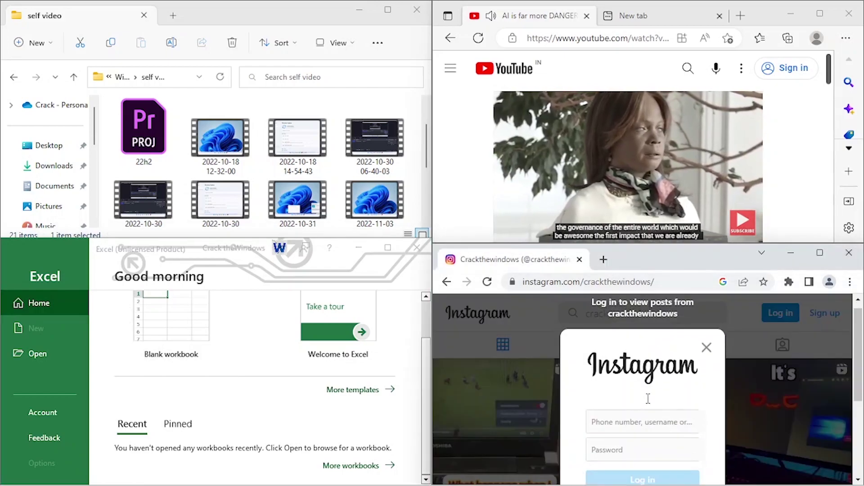
pyautogui.click(706, 358)
pyautogui.scroll(-3, 707, 364)
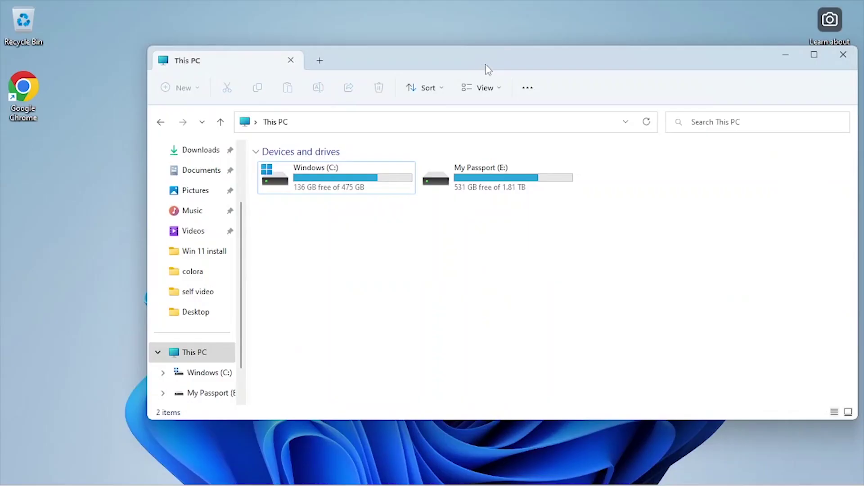
# Tile File Explorer, Edge, Excel and Chrome into four screen quadrants with snap layouts
pyautogui.moveTo(486, 70); pyautogui.dragTo(552, 31)
pyautogui.click(307, 32)
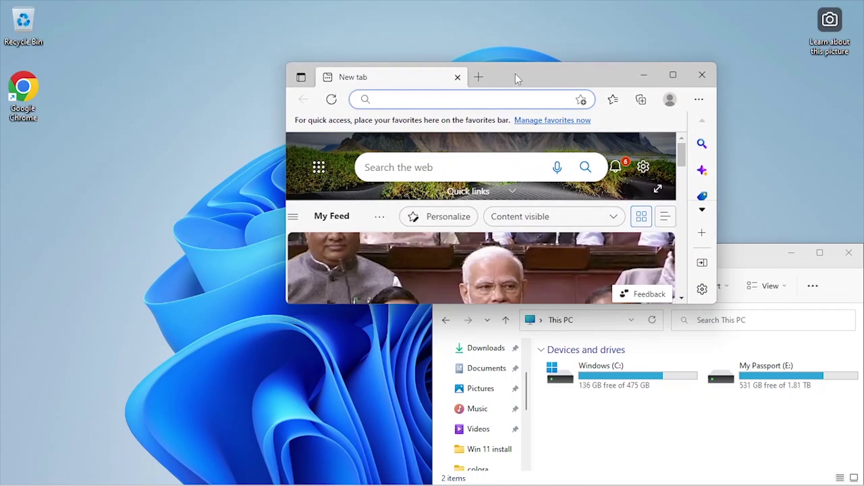
pyautogui.moveTo(516, 75); pyautogui.dragTo(552, 38)
pyautogui.click(222, 33)
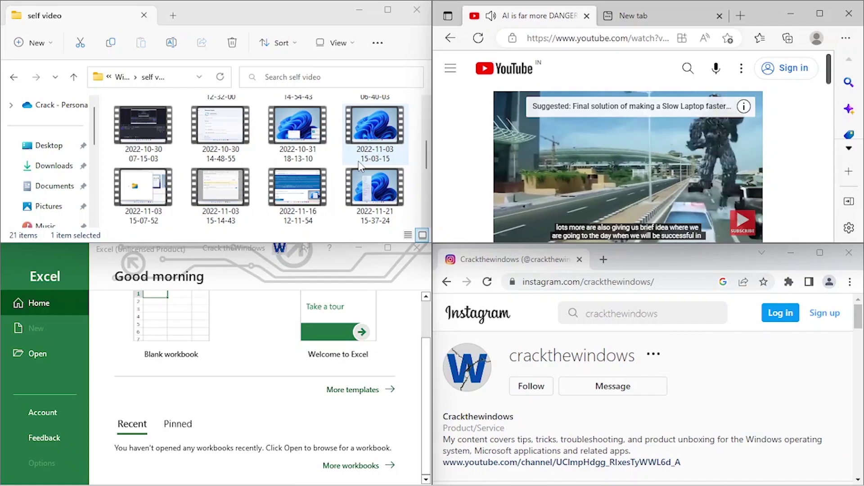
pyautogui.scroll(2, 261, 163)
pyautogui.scroll(-5, 261, 162)
pyautogui.click(317, 156)
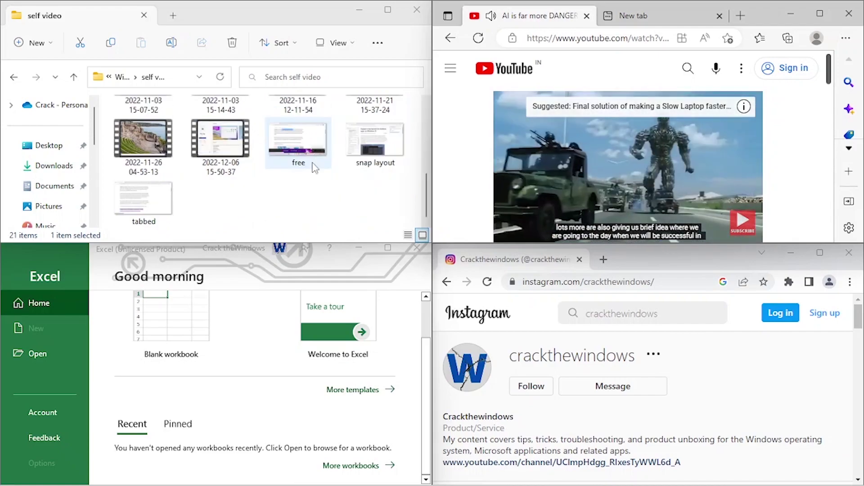
pyautogui.click(286, 369)
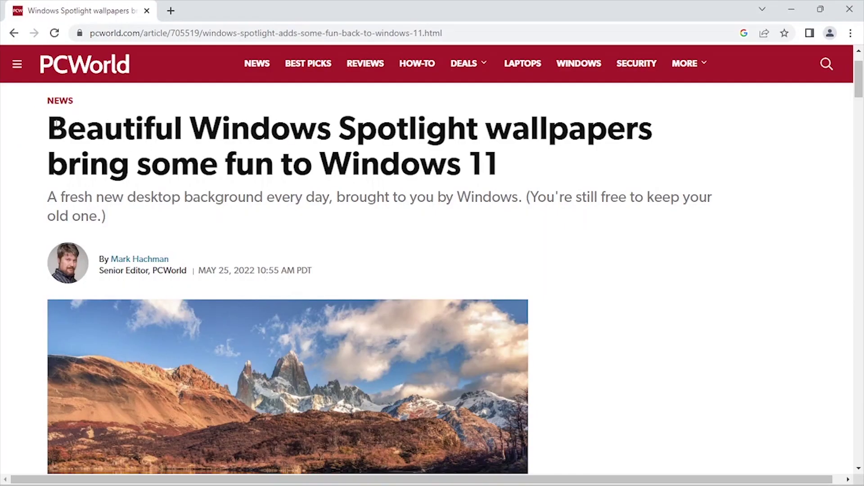
# Highlight the PCWorld Spotlight article's headline and subtitle, then scroll down the article
pyautogui.moveTo(57, 123); pyautogui.dragTo(546, 171)
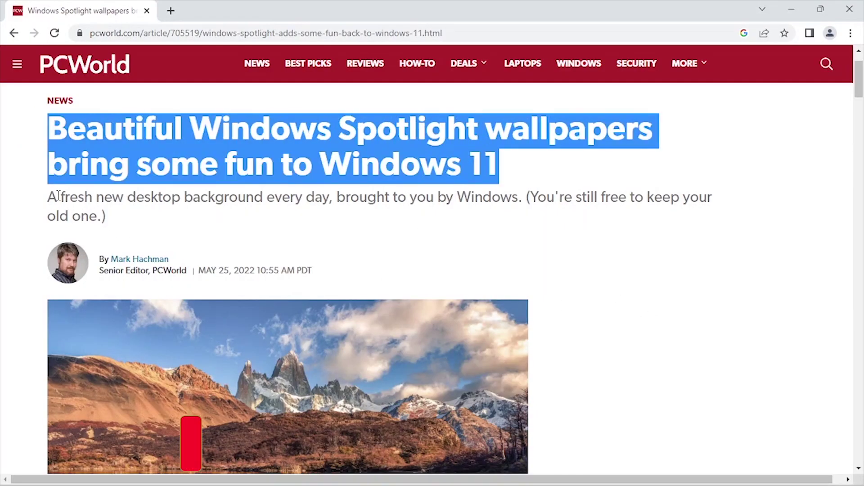
pyautogui.moveTo(58, 197); pyautogui.dragTo(522, 193)
pyautogui.scroll(-10, 620, 309)
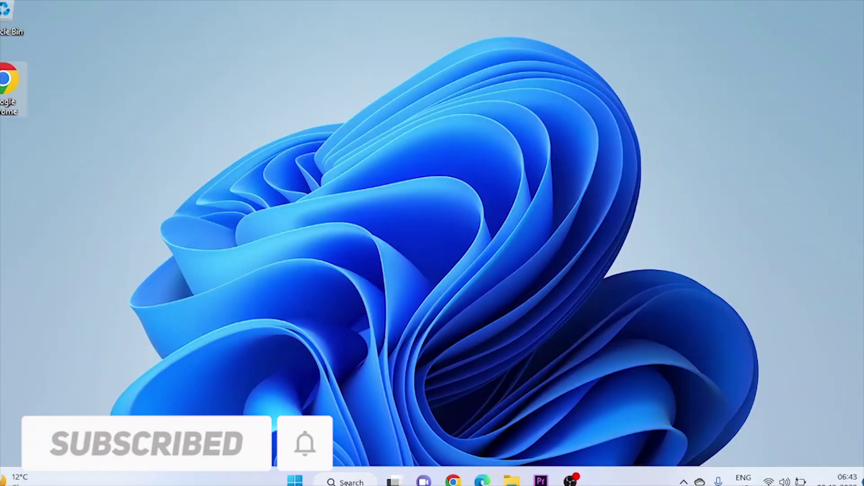
# In Settings > Personalization > Background, choose Windows spotlight as the background type
pyautogui.click(346, 482)
pyautogui.write('setting')
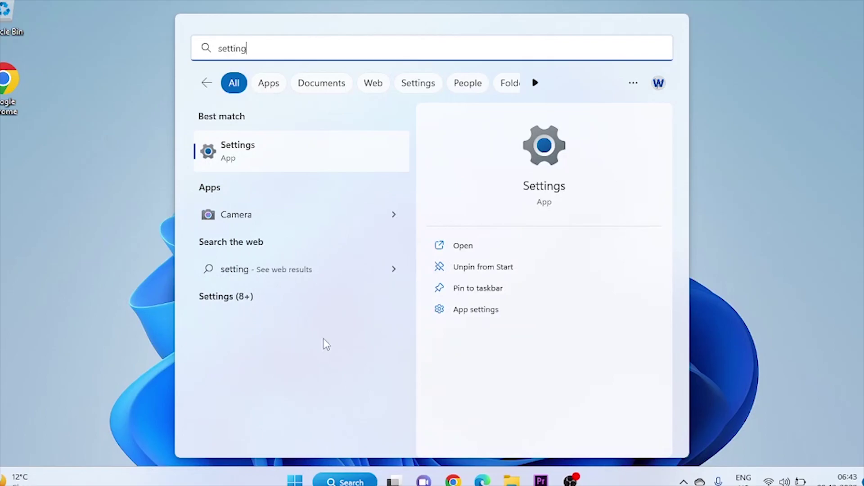
pyautogui.click(276, 165)
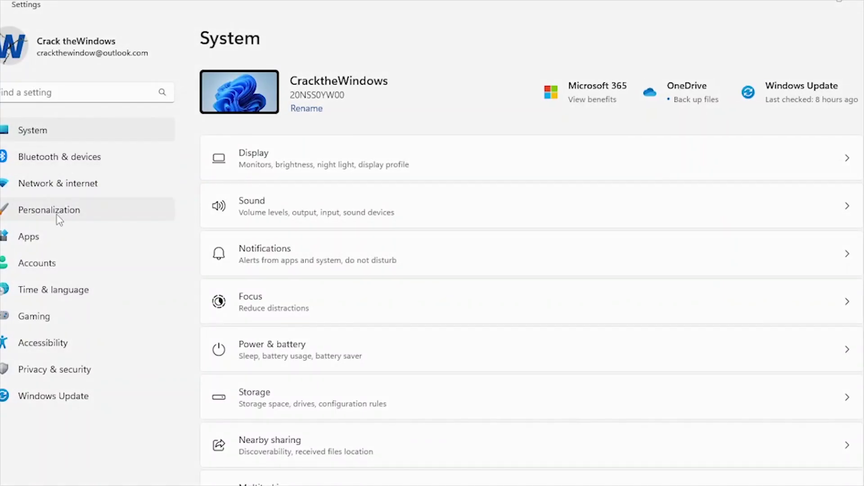
pyautogui.click(58, 218)
pyautogui.click(279, 249)
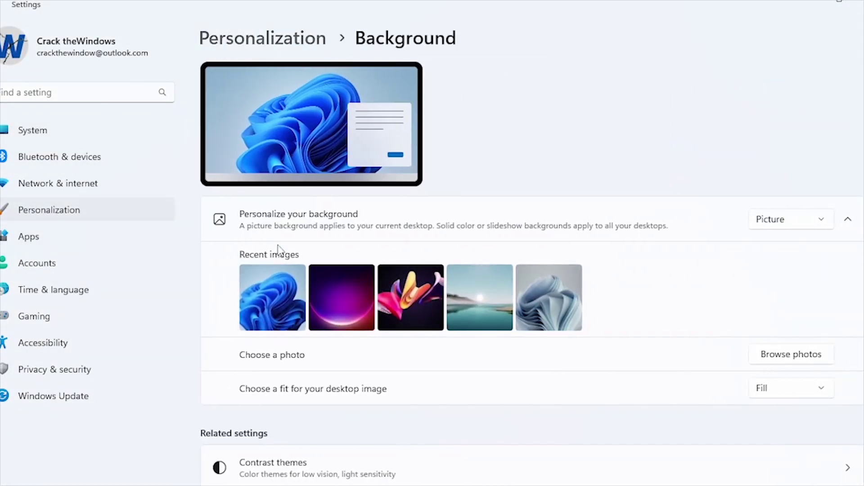
pyautogui.click(827, 224)
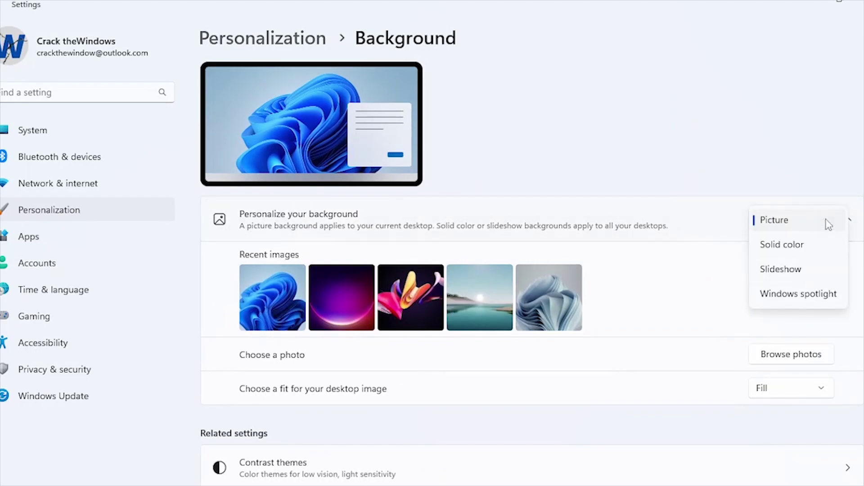
pyautogui.click(818, 297)
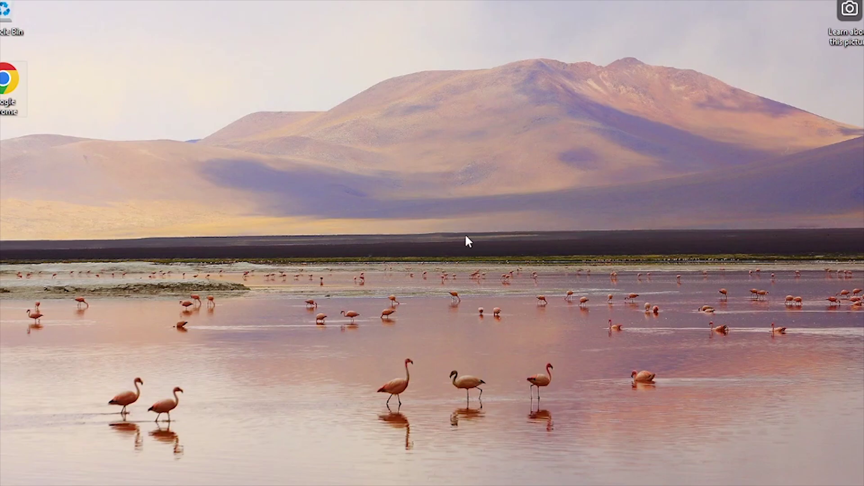
# Look up the flamingo spotlight picture in a maximized browser window
pyautogui.rightClick(846, 34)
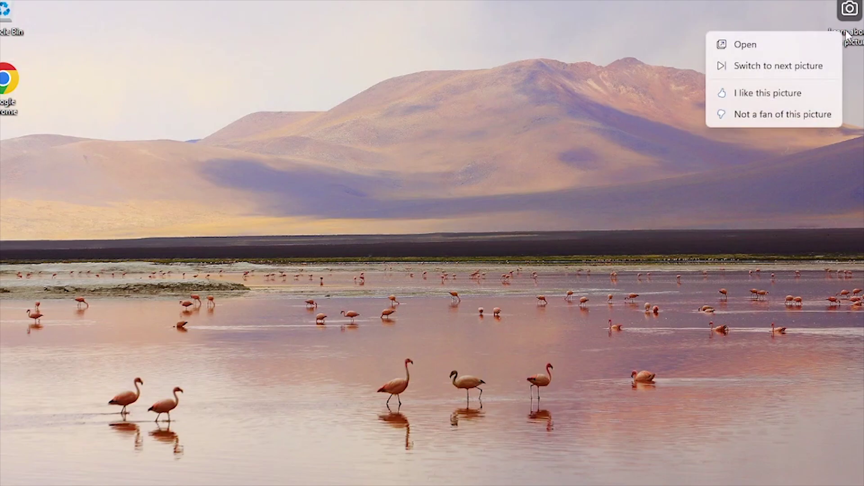
pyautogui.click(744, 45)
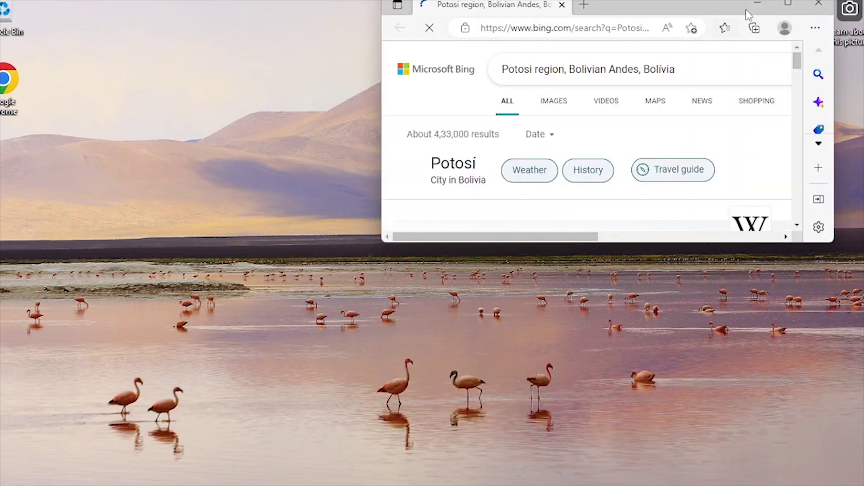
pyautogui.click(788, 8)
pyautogui.scroll(-3, 152, 132)
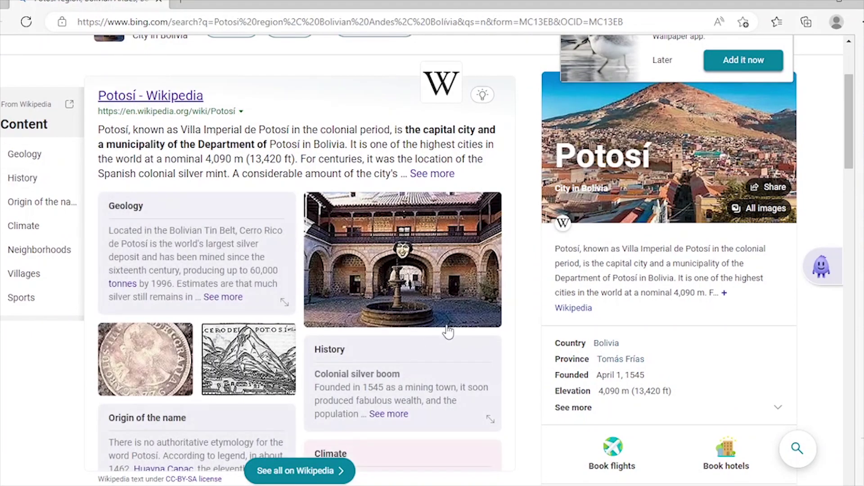
pyautogui.scroll(2, 450, 331)
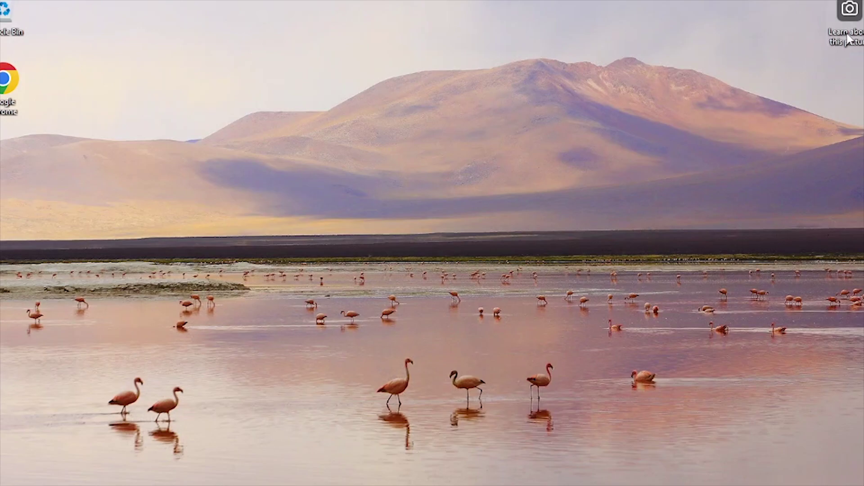
# Switch to the next spotlight picture and look up the Grindelwald mountain lake
pyautogui.rightClick(848, 40)
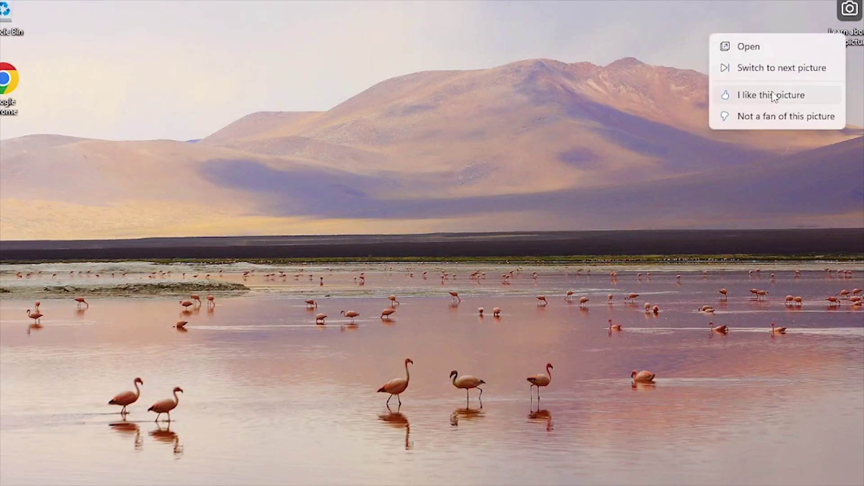
pyautogui.click(770, 72)
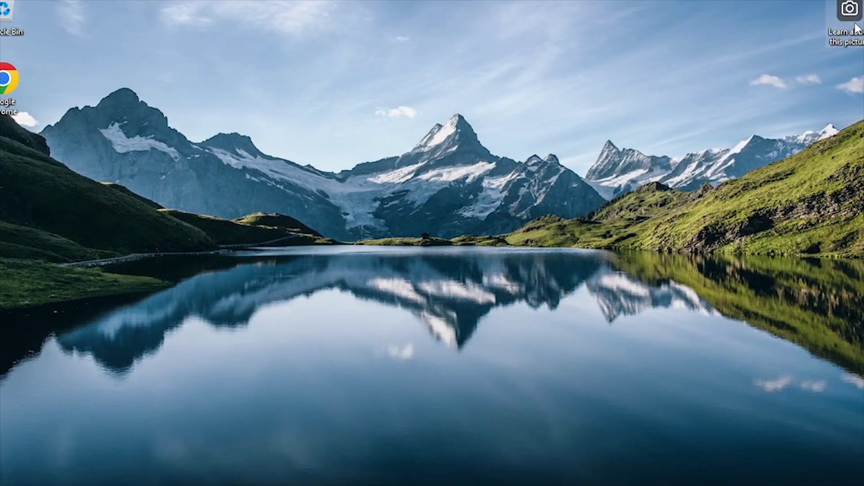
pyautogui.rightClick(856, 28)
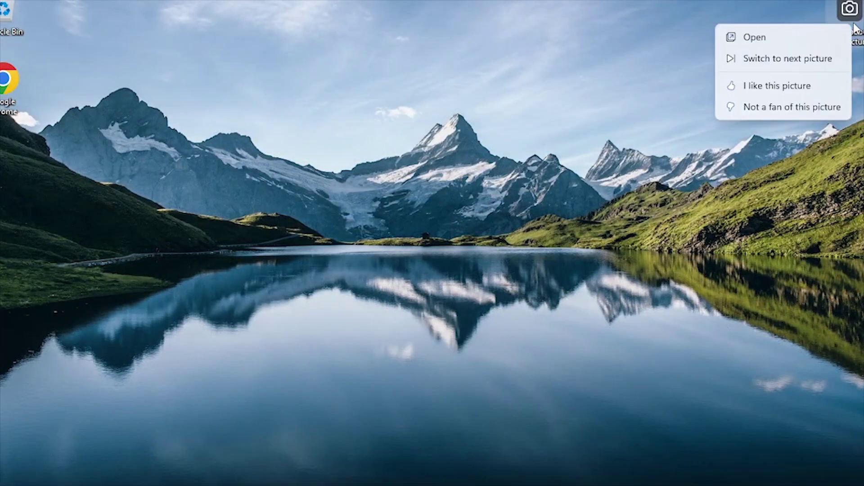
pyautogui.click(794, 40)
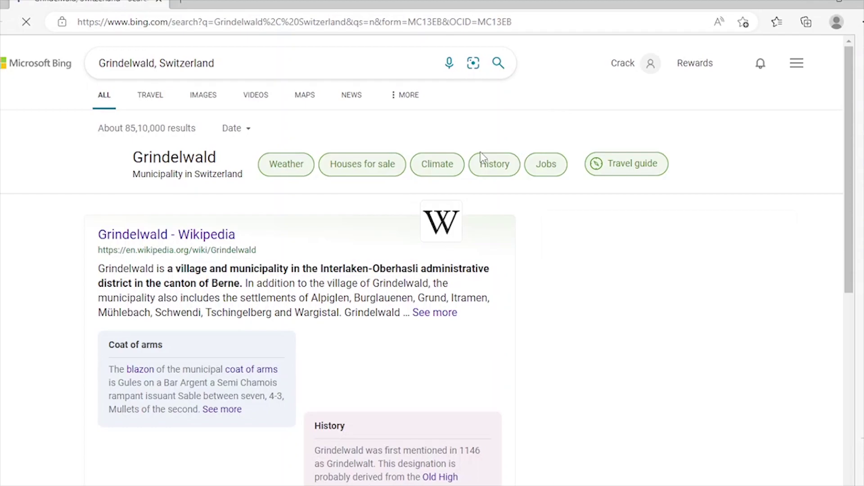
pyautogui.scroll(-2, 405, 192)
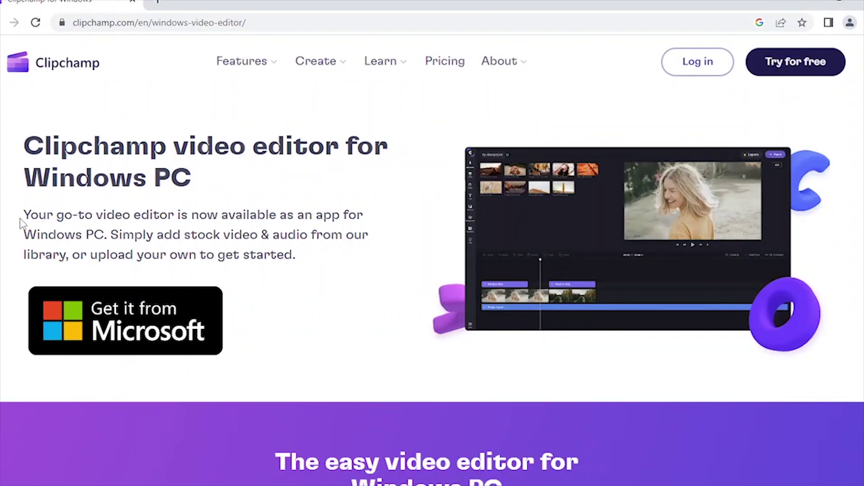
pyautogui.moveTo(77, 230); pyautogui.dragTo(313, 272)
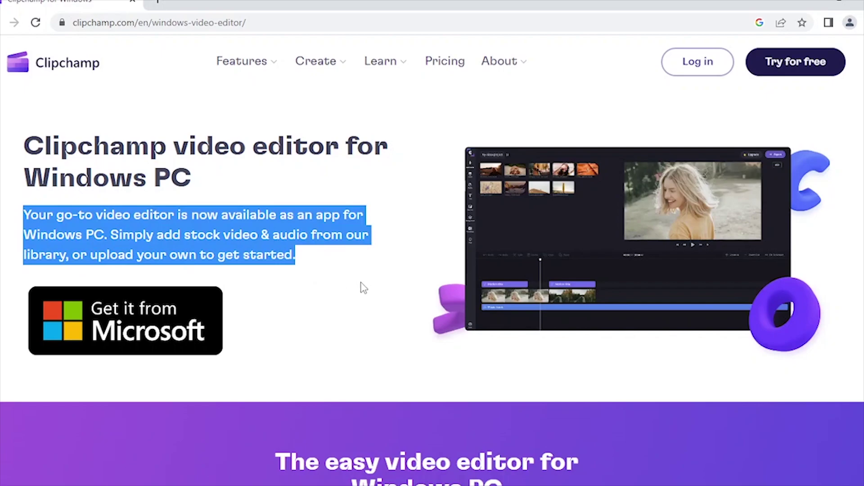
pyautogui.scroll(-5, 363, 288)
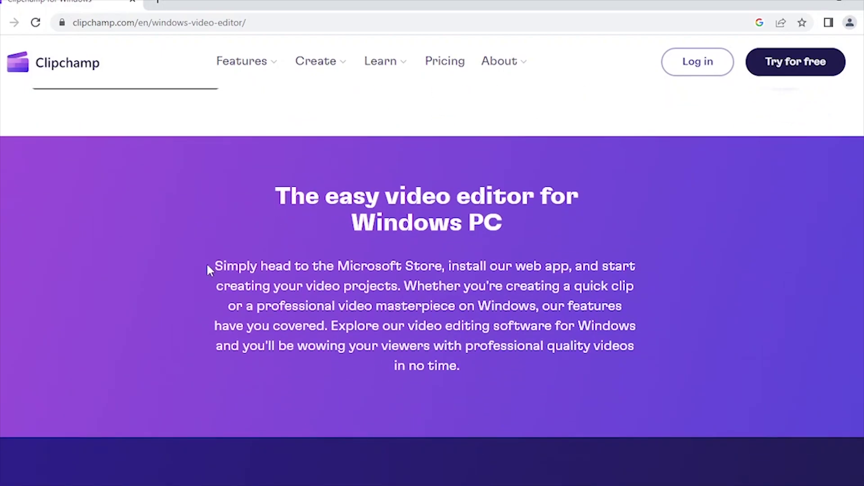
pyautogui.scroll(-6, 209, 269)
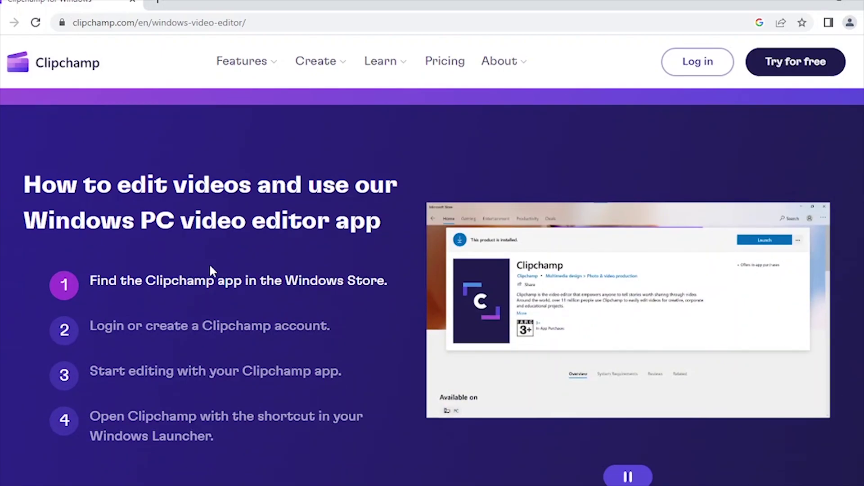
pyautogui.scroll(-7, 209, 266)
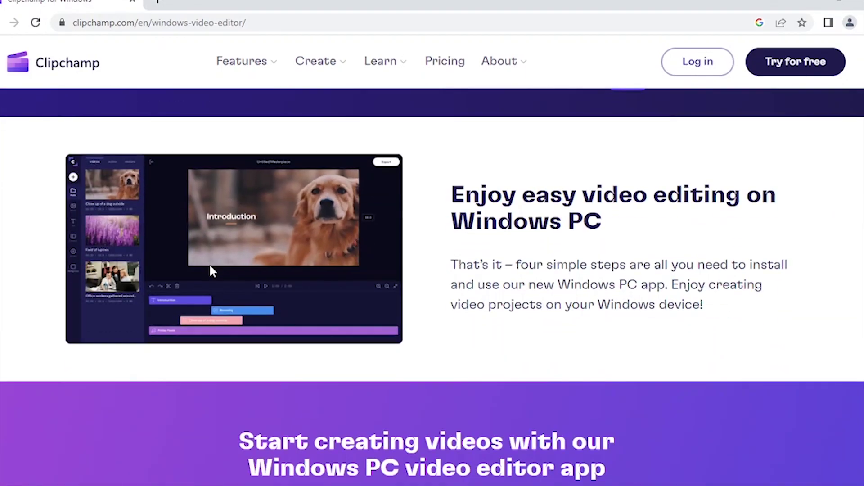
pyautogui.moveTo(453, 194); pyautogui.dragTo(552, 256)
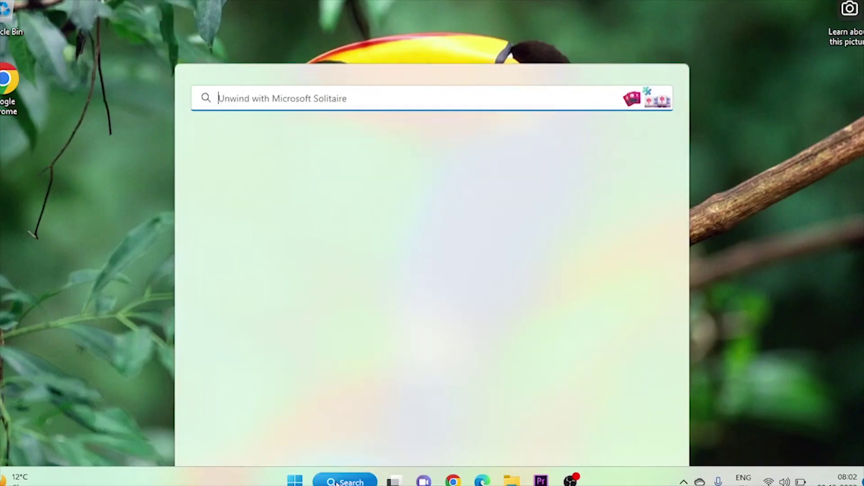
# Launch Clipchamp – Video Editor from a 'clip' search, approve account access, and maximize it
pyautogui.write('clip')
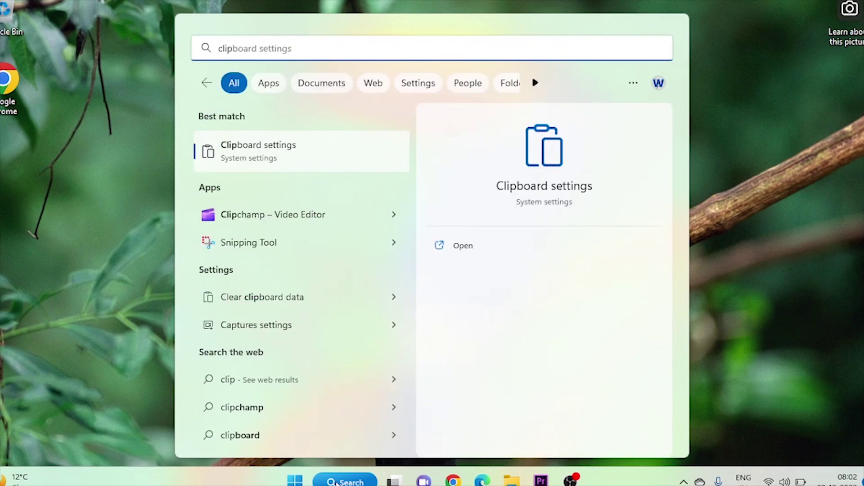
pyautogui.click(284, 224)
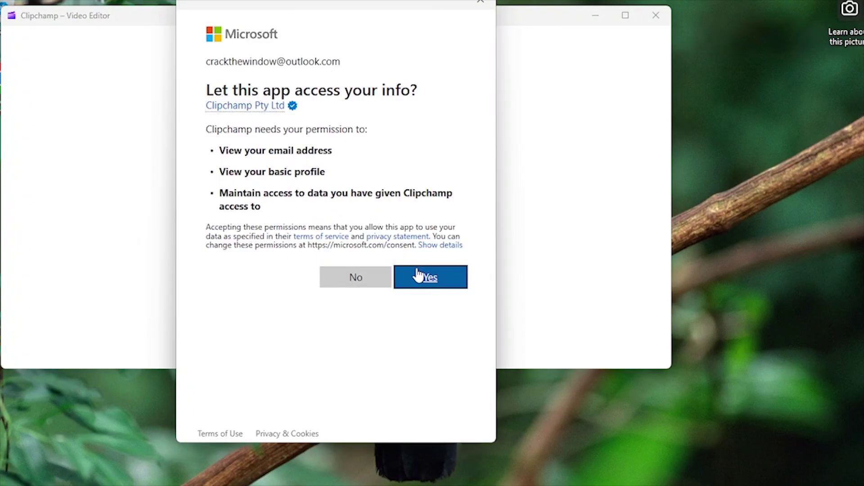
pyautogui.click(418, 270)
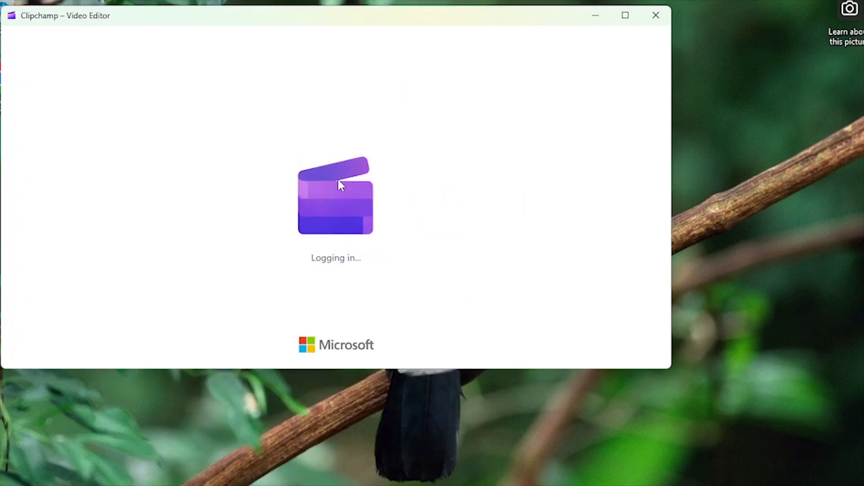
pyautogui.click(626, 18)
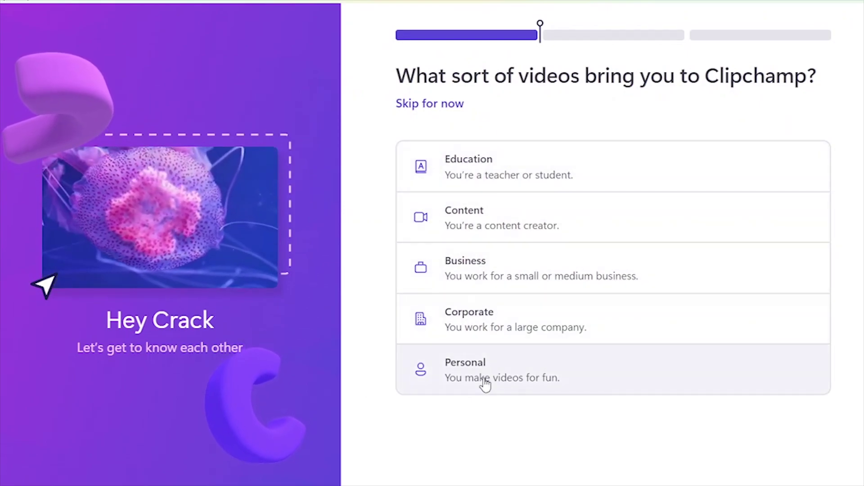
# Answer Clipchamp's onboarding with Content as the video type, then scroll through the Home page template suggestions
pyautogui.click(482, 222)
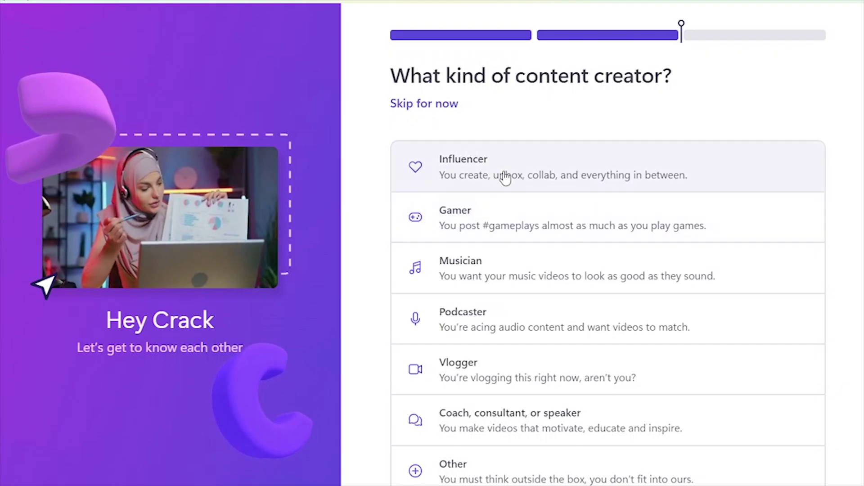
pyautogui.scroll(-1, 505, 178)
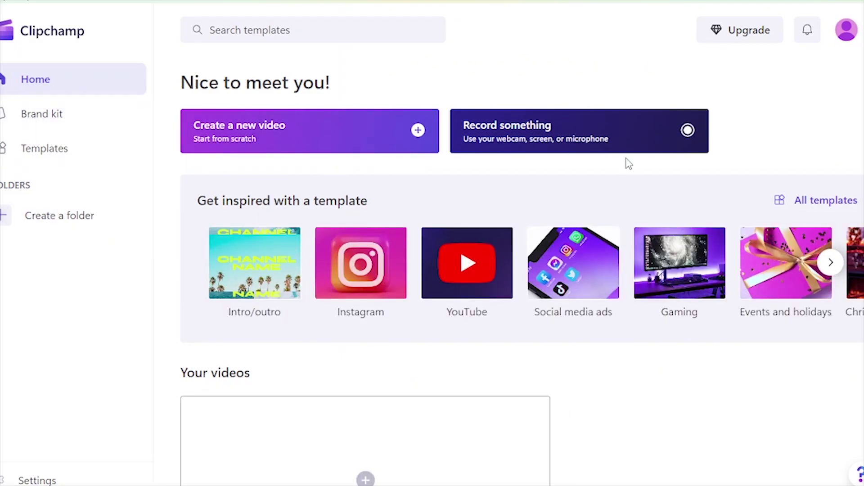
pyautogui.scroll(-3, 629, 164)
pyautogui.scroll(3, 629, 164)
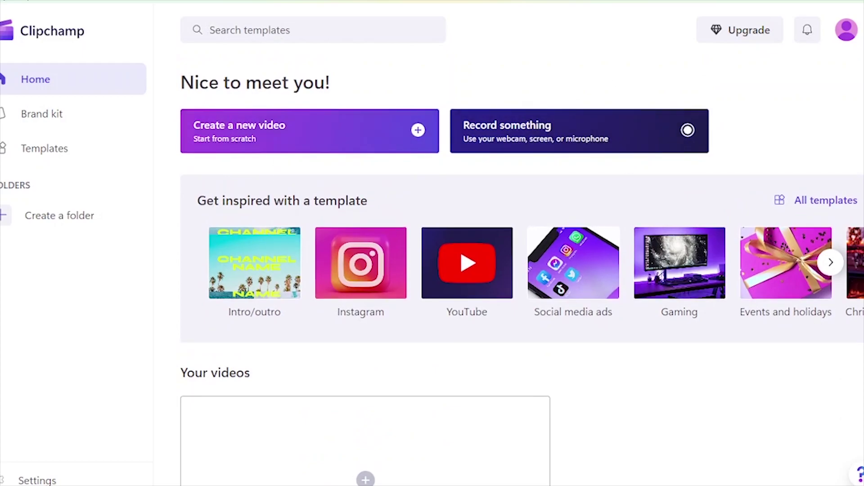